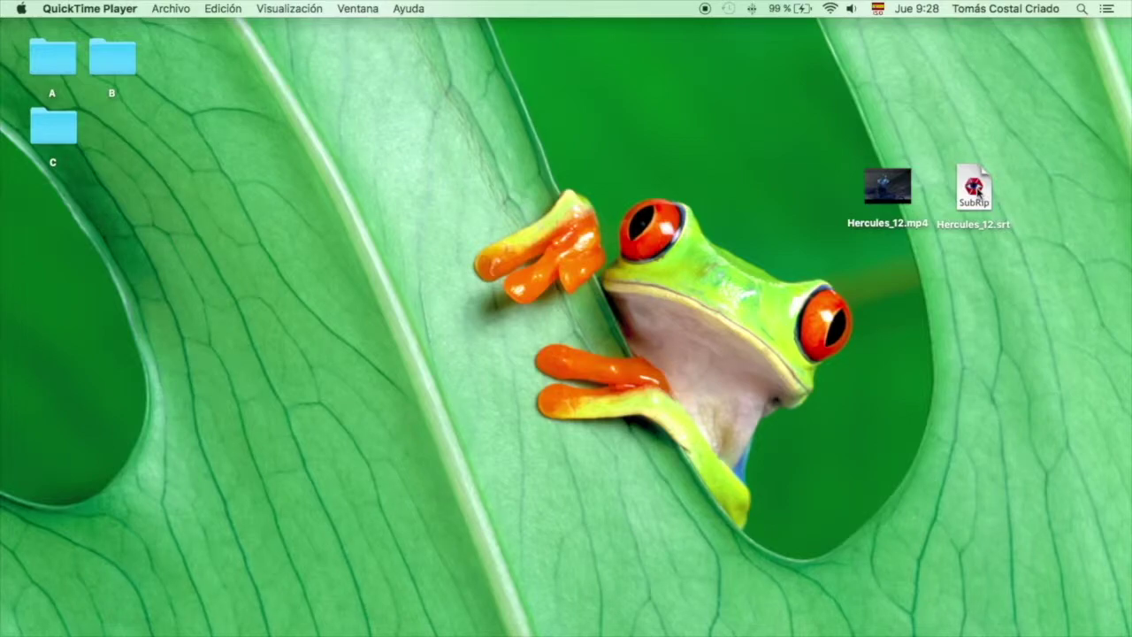
Open Hercules_12.srt from the desktop so its 17 subtitle lines appear in Aegisub.
double_click(976, 192)
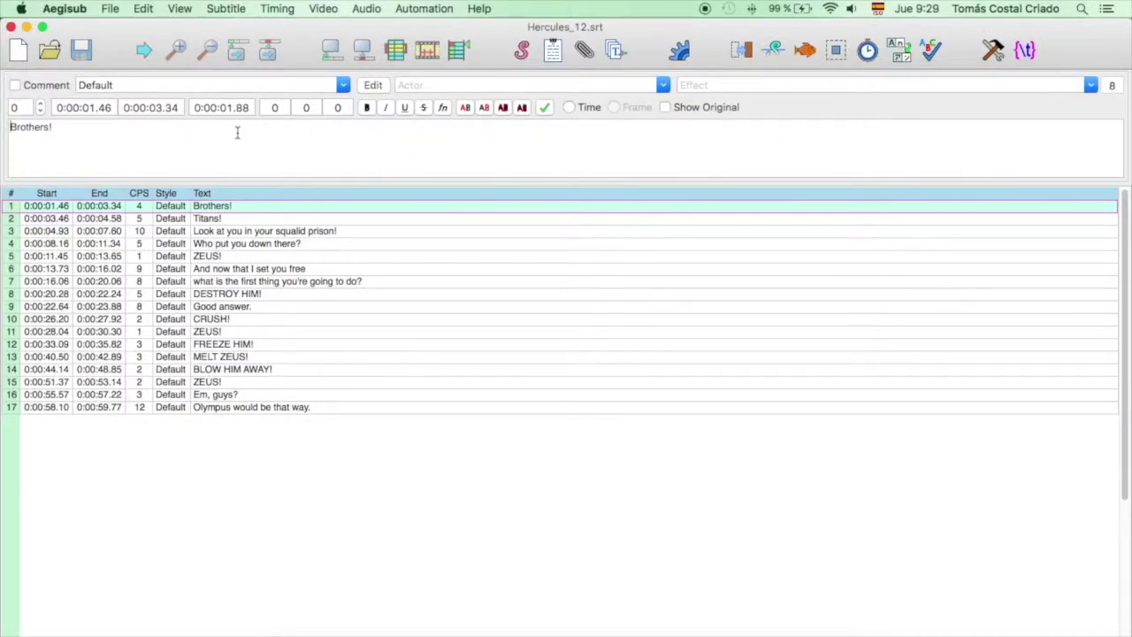
Load Hercules_12.mp4 from the Escritorio as the audio track, showing its waveform above the lines.
left_click(277, 9)
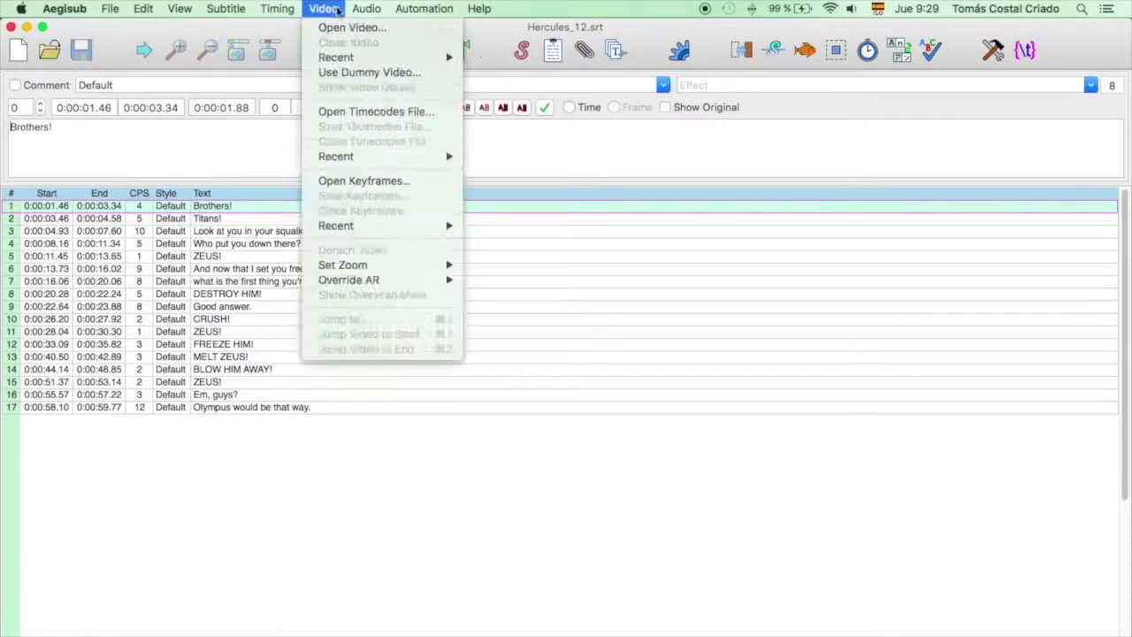
left_click(370, 27)
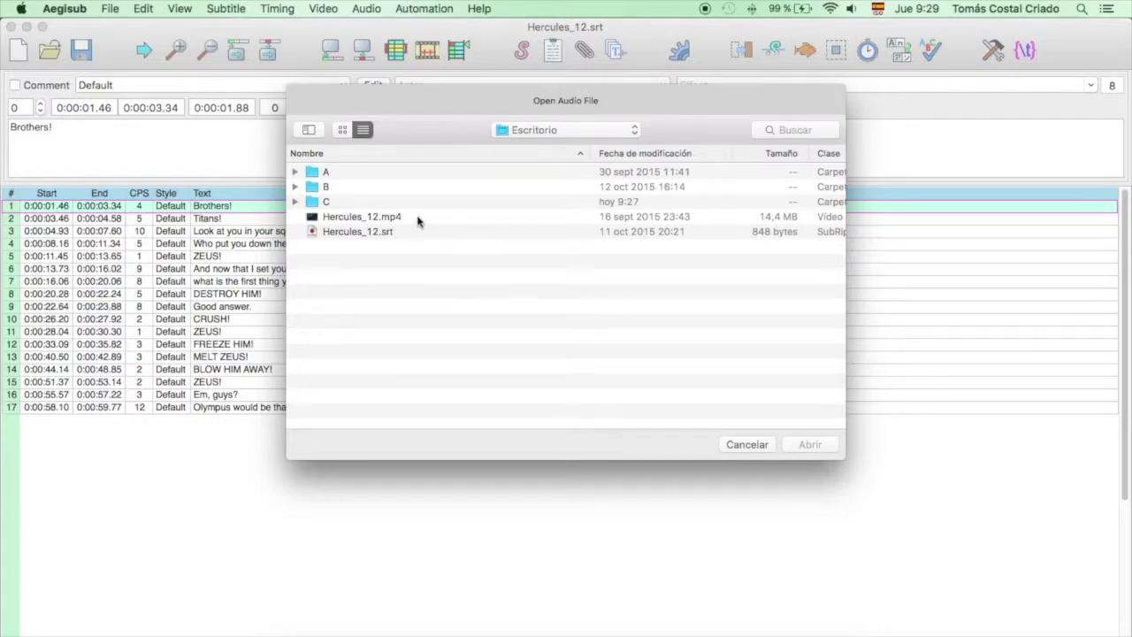
left_click(418, 219)
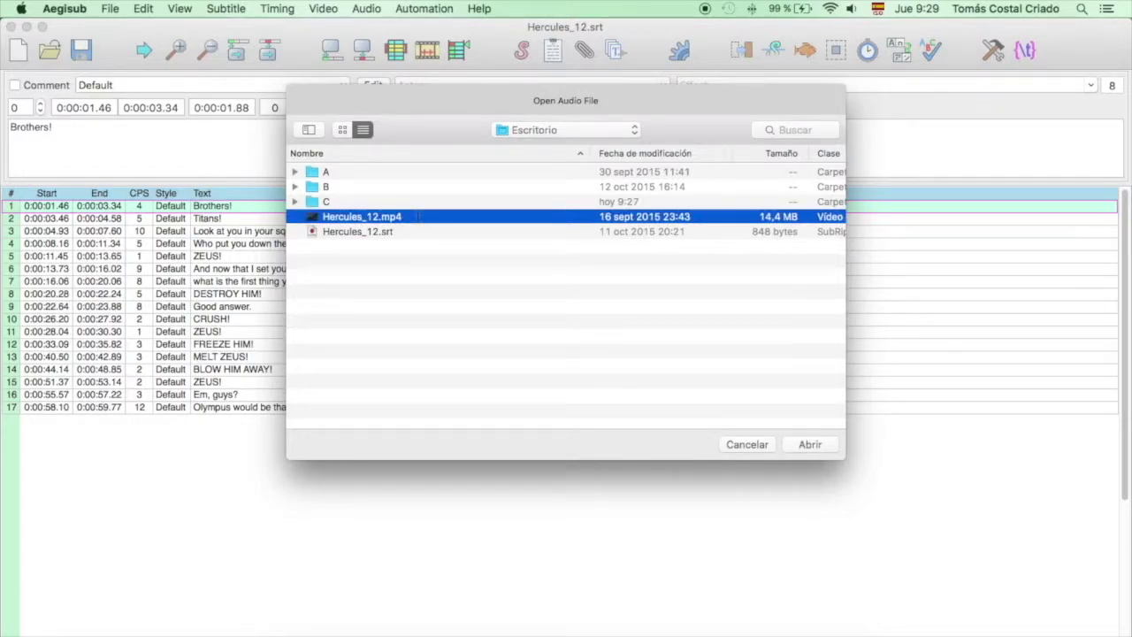
double_click(419, 219)
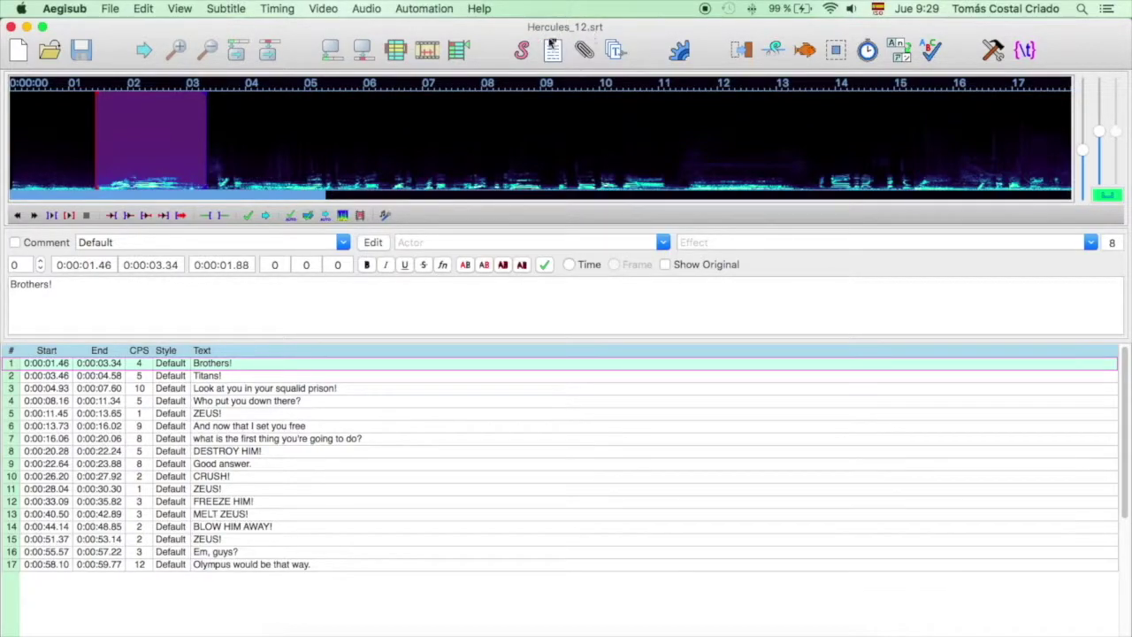
Export the subtitles with File > Export As to the Escritorio as Hercules_12_SDH.srt.
left_click(115, 7)
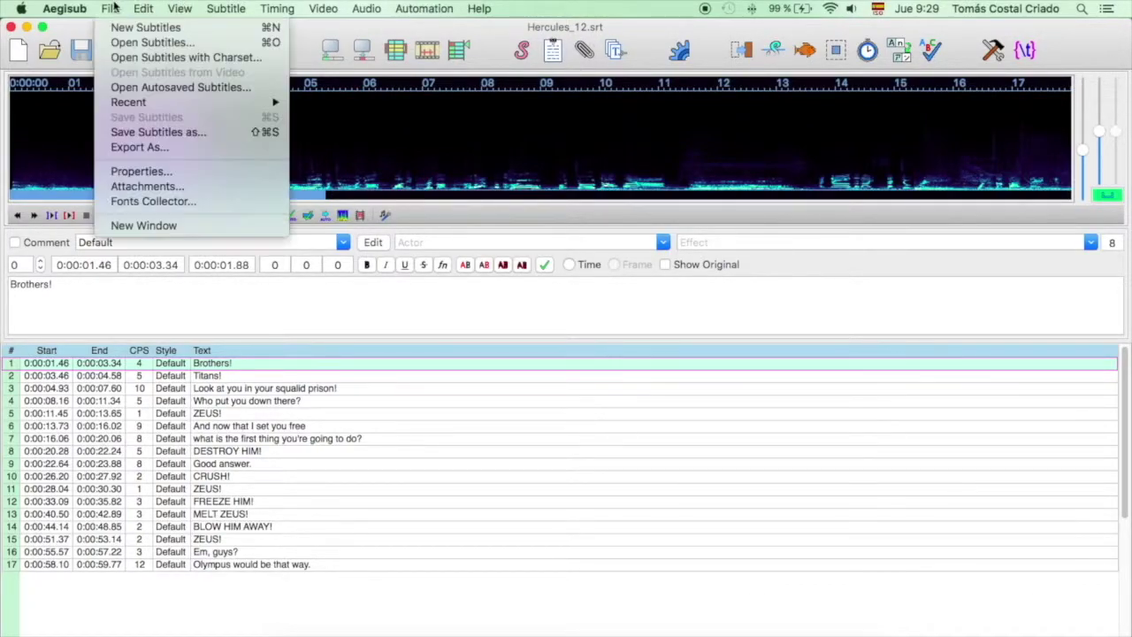
left_click(141, 148)
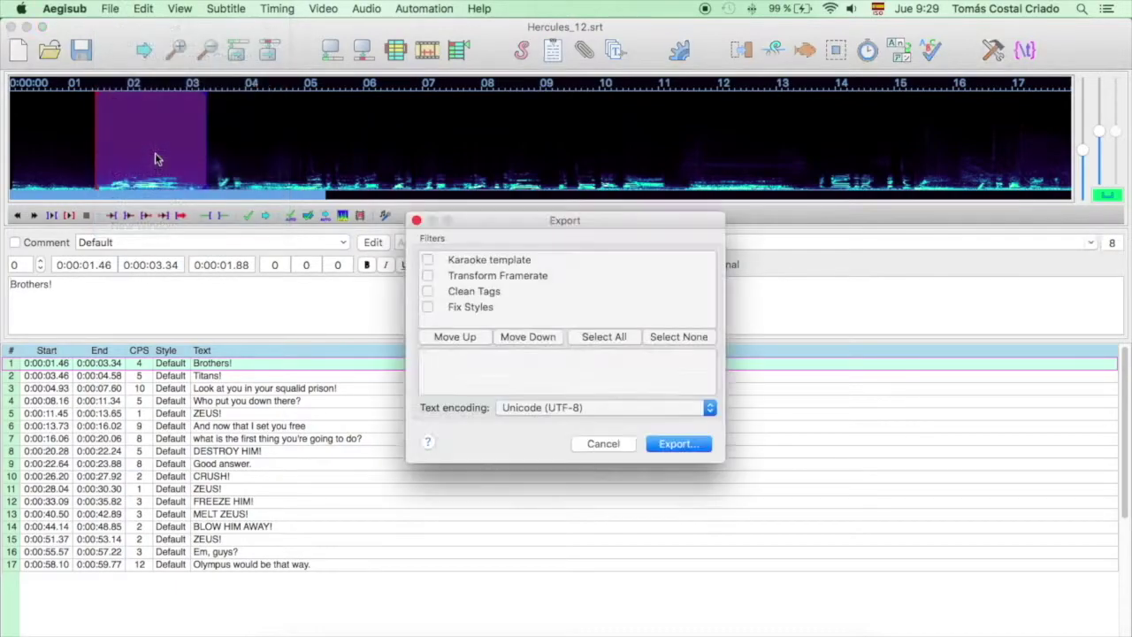
left_click(677, 445)
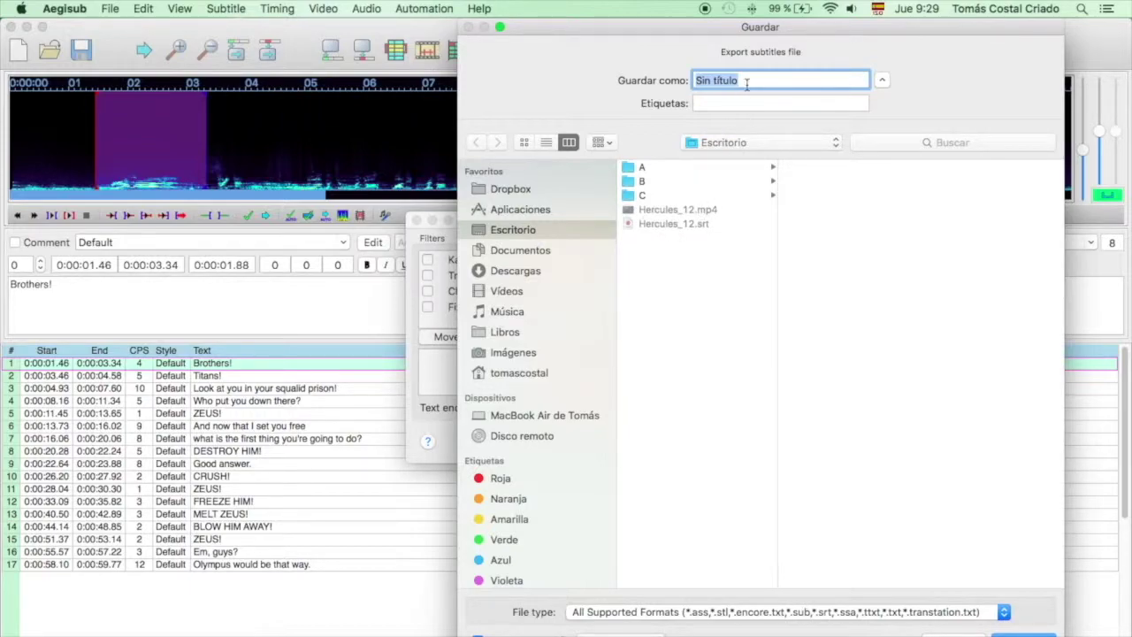
type("Hercules_12_SDH.srt")
key("Return")
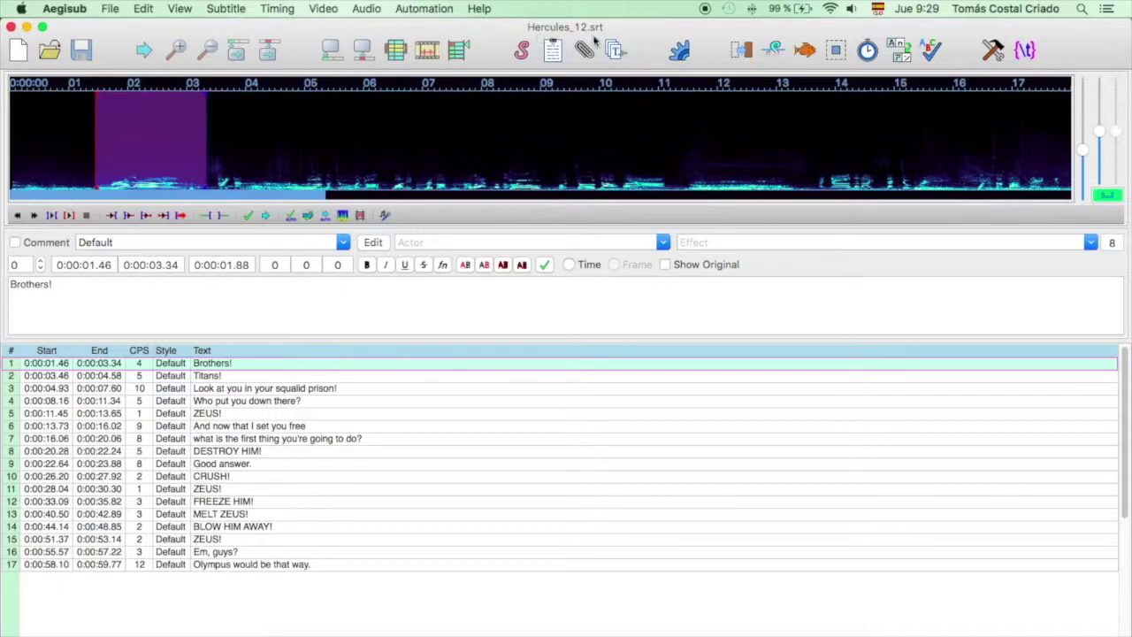
Move Hercules_12_SDH.srt beneath Hercules_12.srt on the desktop and open it in Aegisub.
left_click(10, 27)
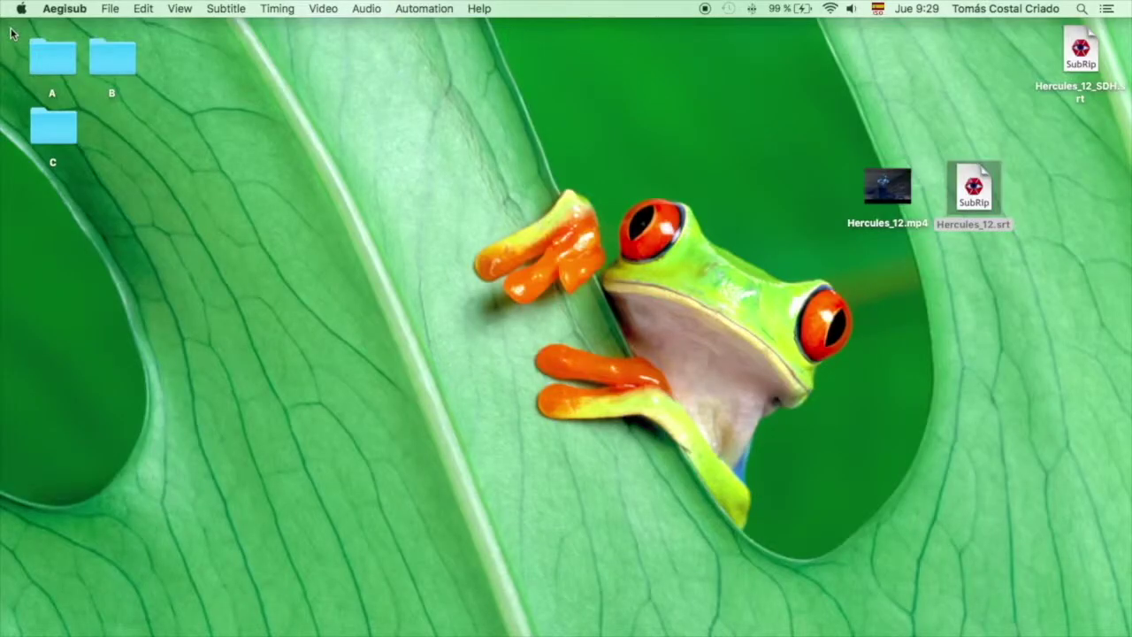
left_click(782, 380)
left_click_drag(1089, 62, 978, 270)
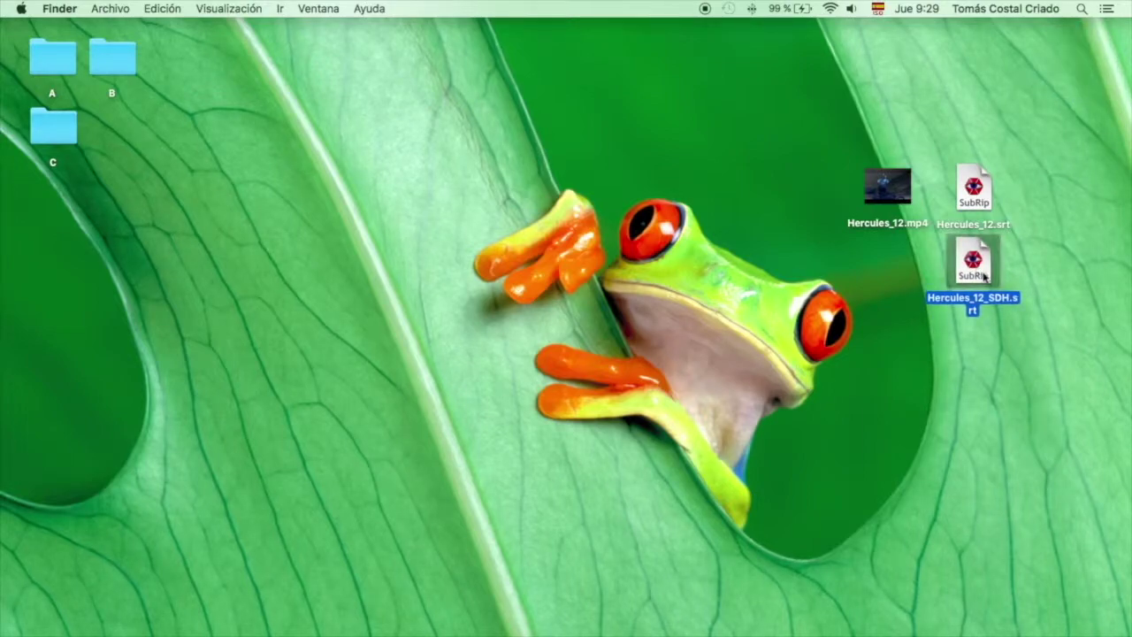
left_click(1002, 337)
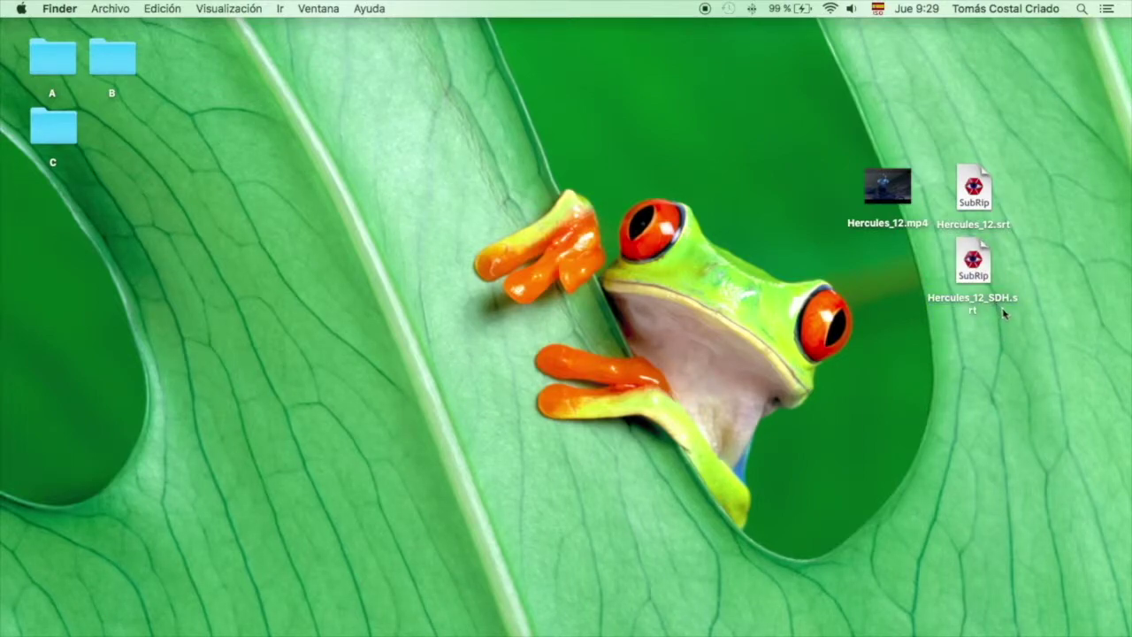
double_click(976, 265)
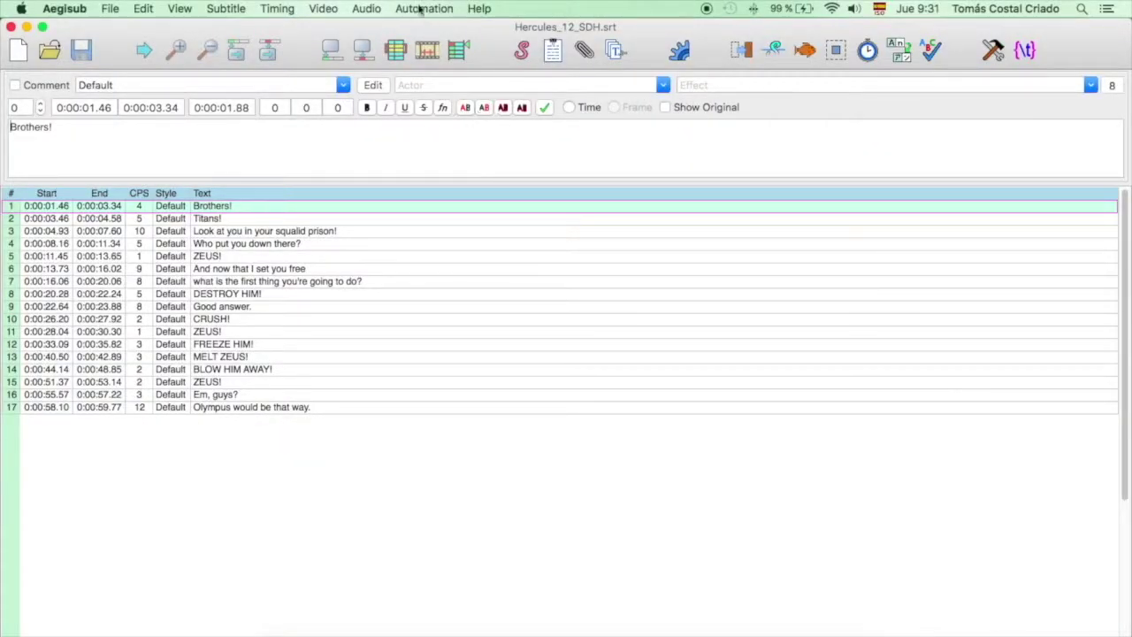
Load Hercules_12.mp4's audio for Hercules_12_SDH.srt and play the first line.
left_click(425, 10)
mouse_move(323, 9)
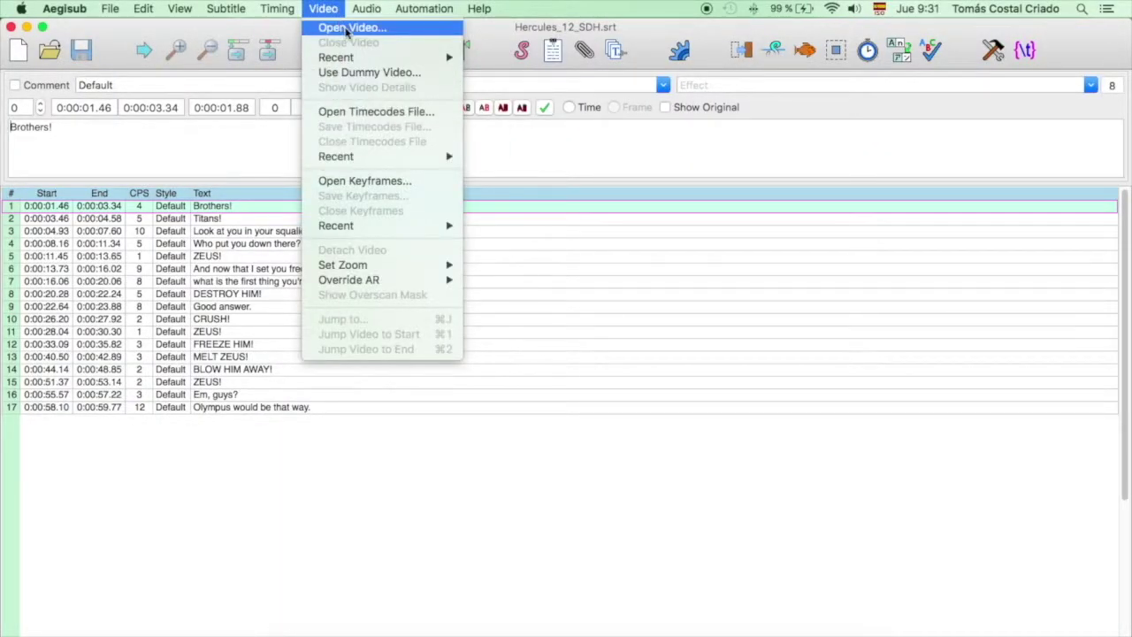
left_click(402, 33)
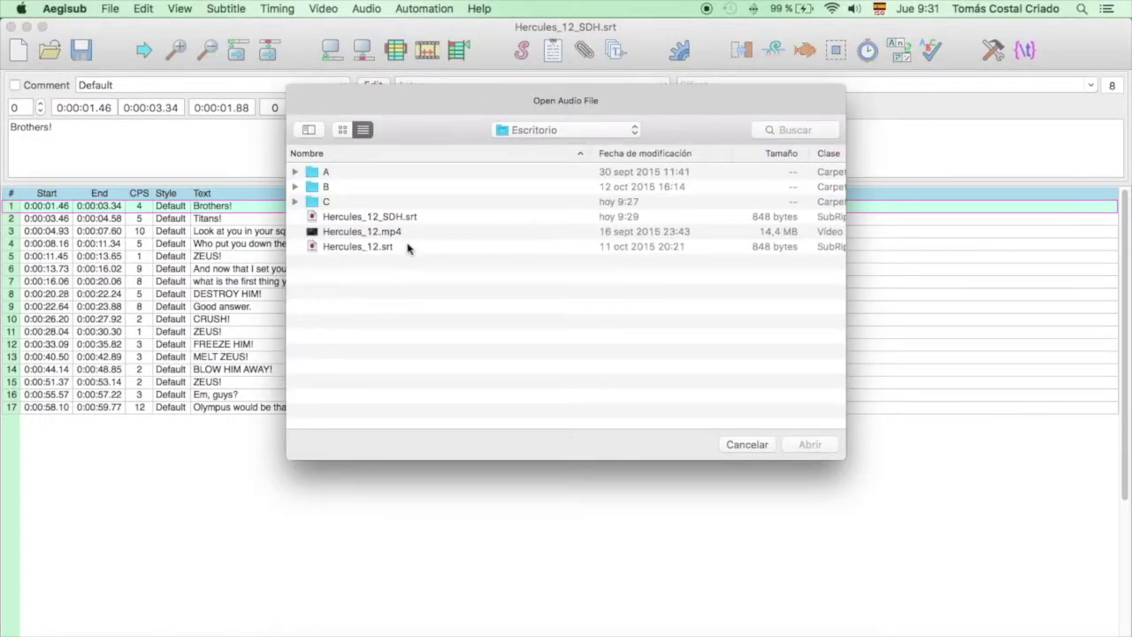
left_click(412, 234)
double_click(412, 233)
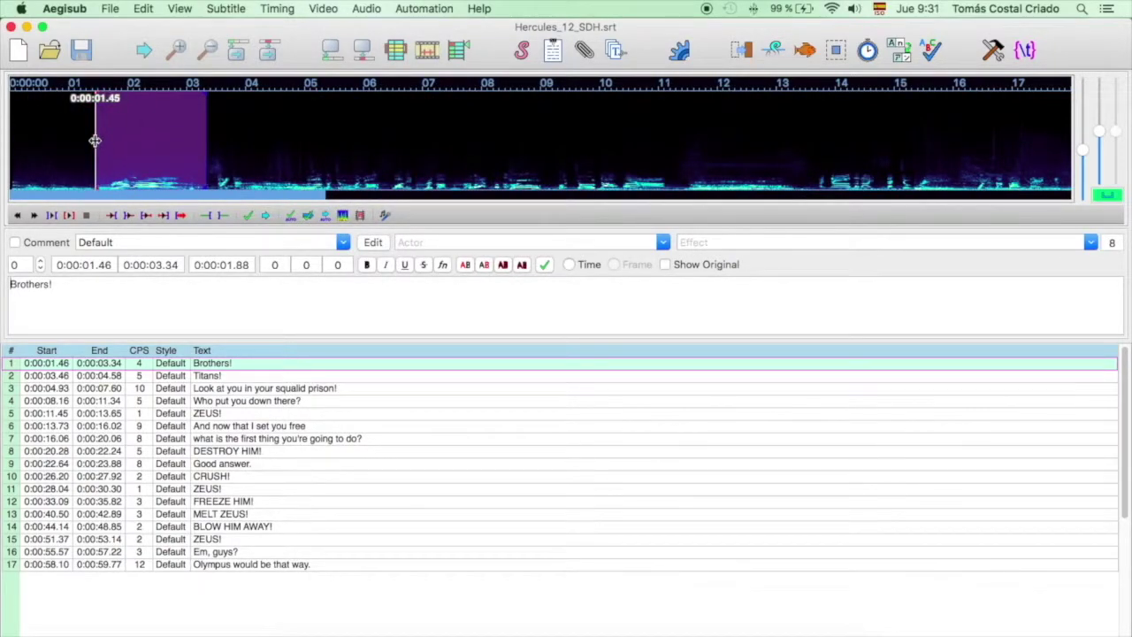
key("space")
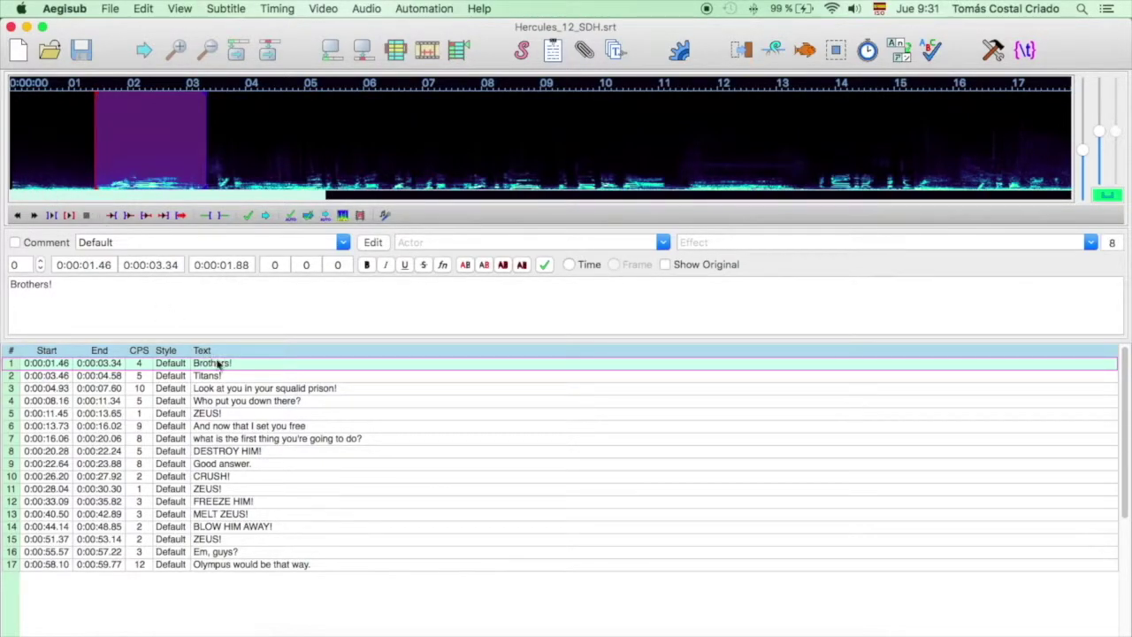
Insert a new (INTRIGUING MUSIC) line before Brothers!, running 0:00:00.00 to 0:00:01.60.
right_click(229, 369)
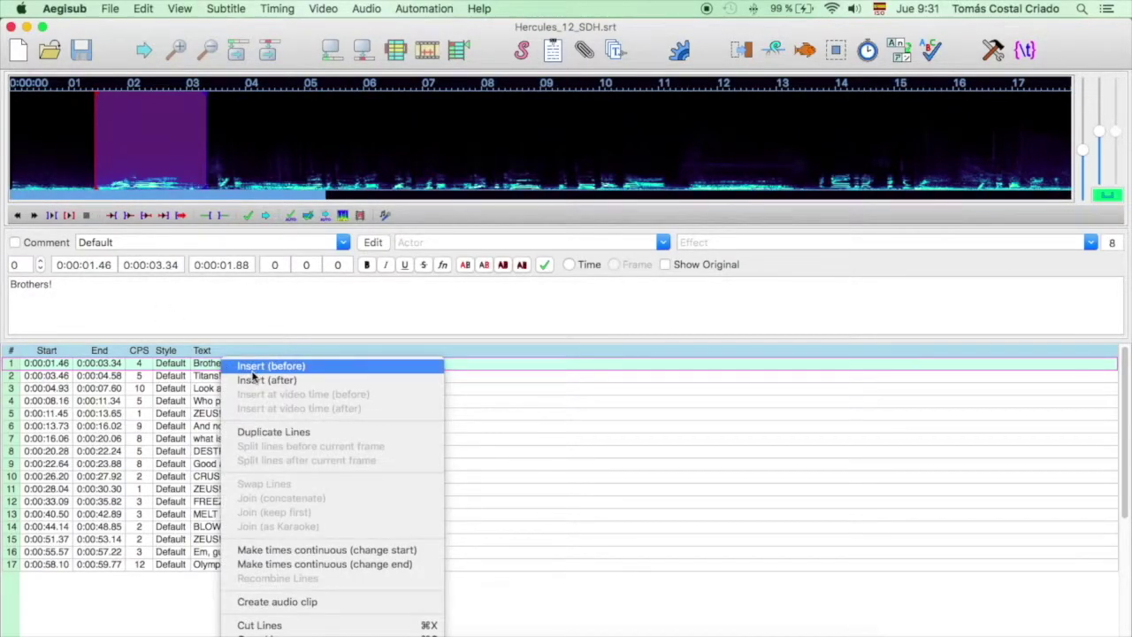
left_click(248, 364)
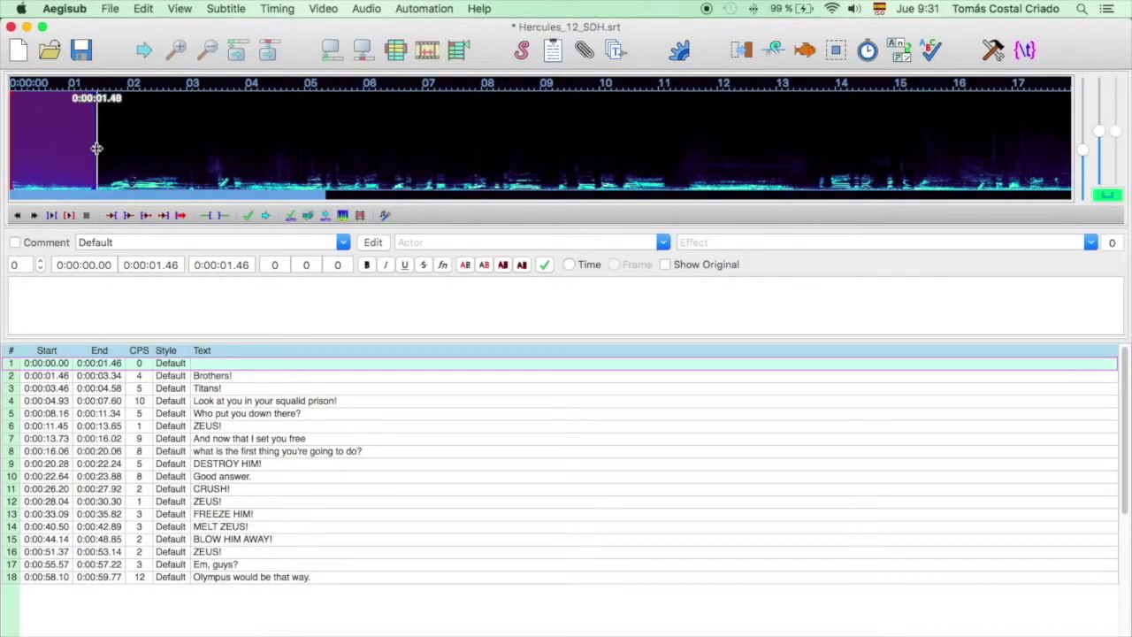
left_click_drag(95, 154, 103, 151)
key("s")
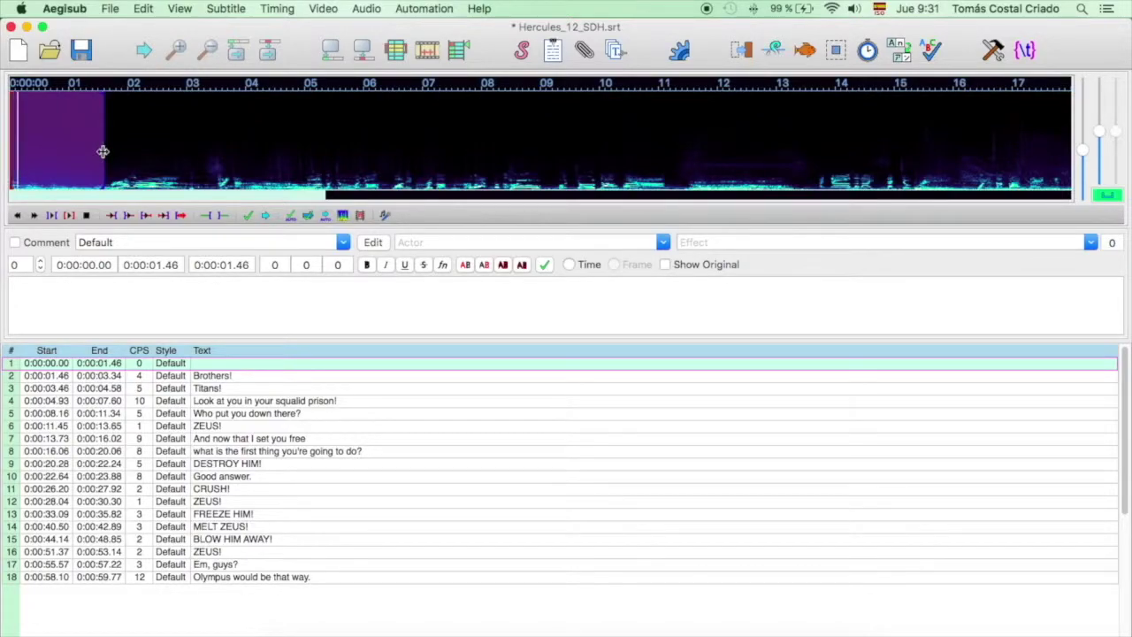
left_click(125, 294)
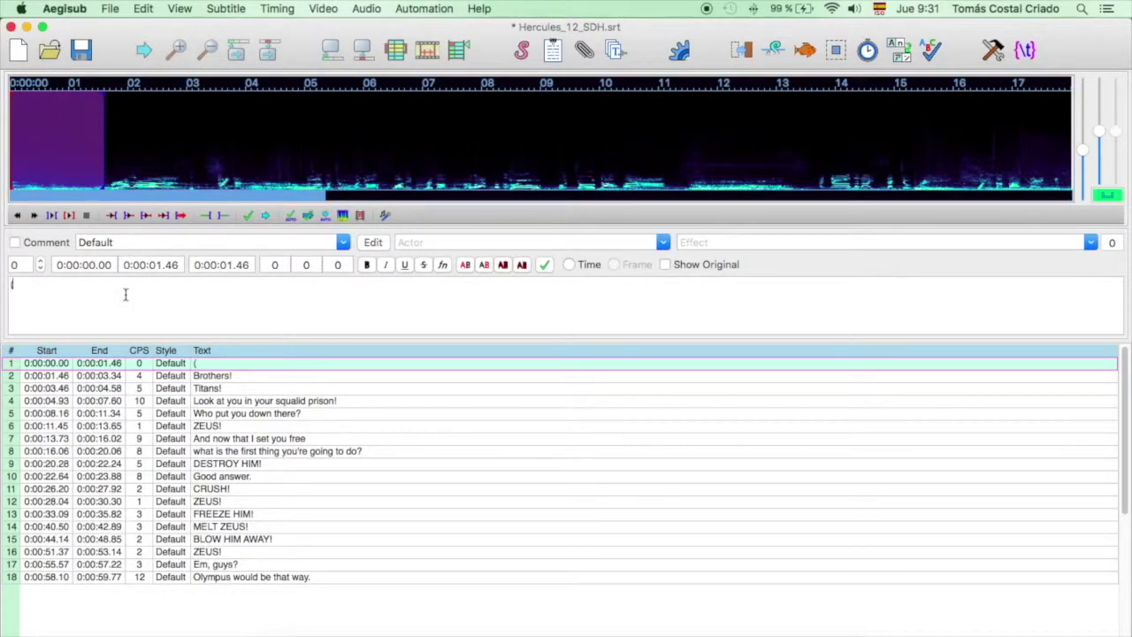
type("(INTRIGUIN")
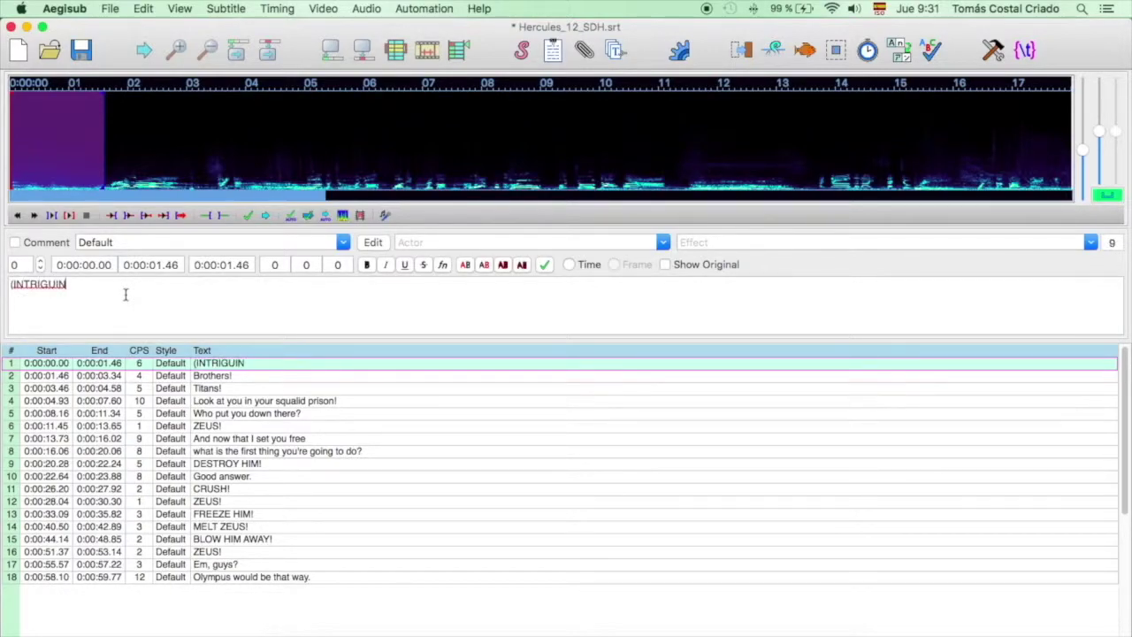
type("G MUSIC")
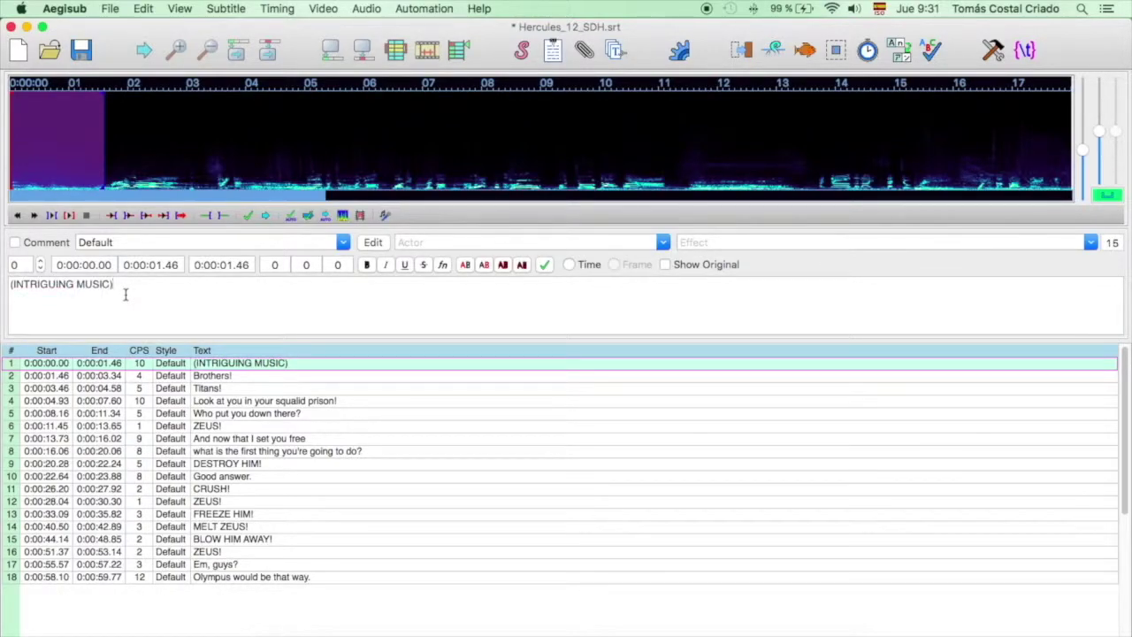
type(")")
key("Return")
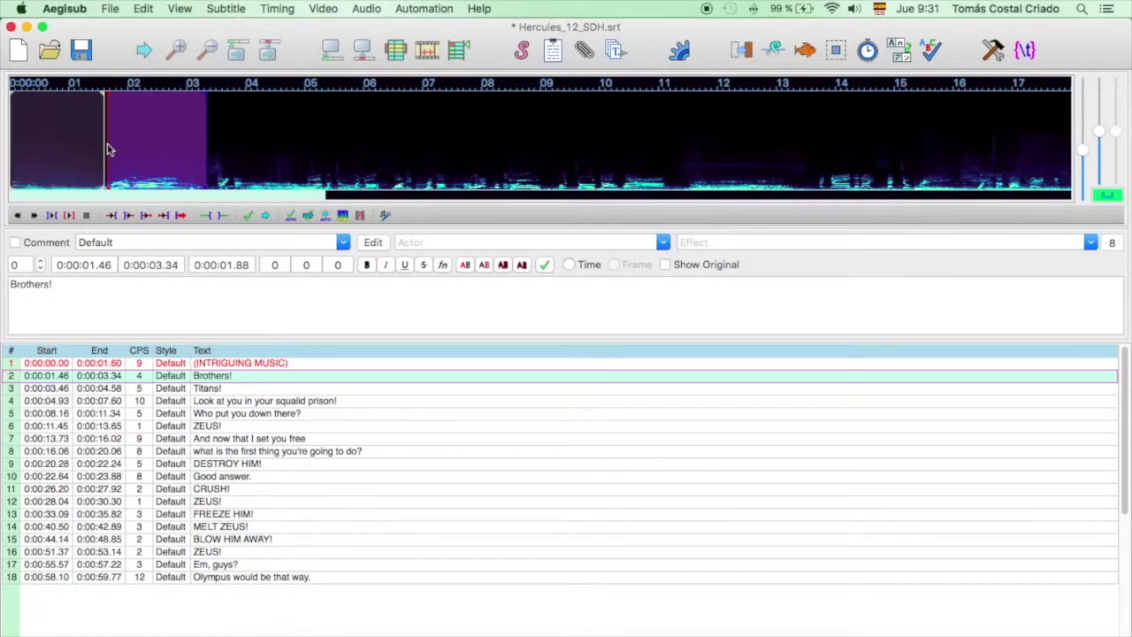
key("s")
Move the Brothers! start to 0:00:01.66 and commit Titans! at 0:00:03.38.
left_click(106, 149)
key("g")
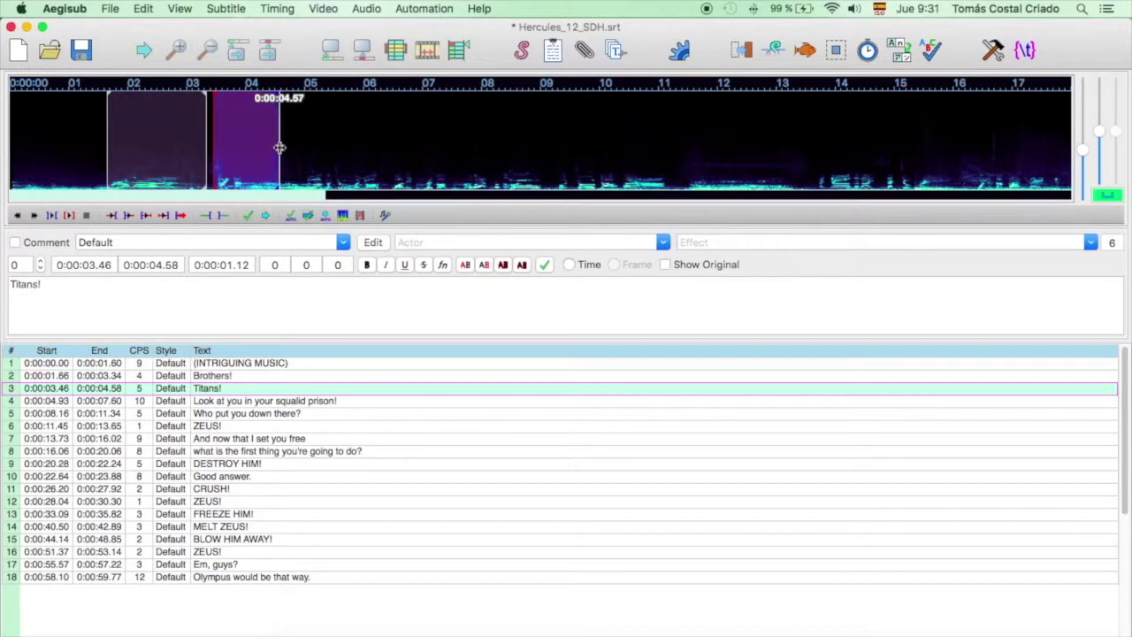
key("s")
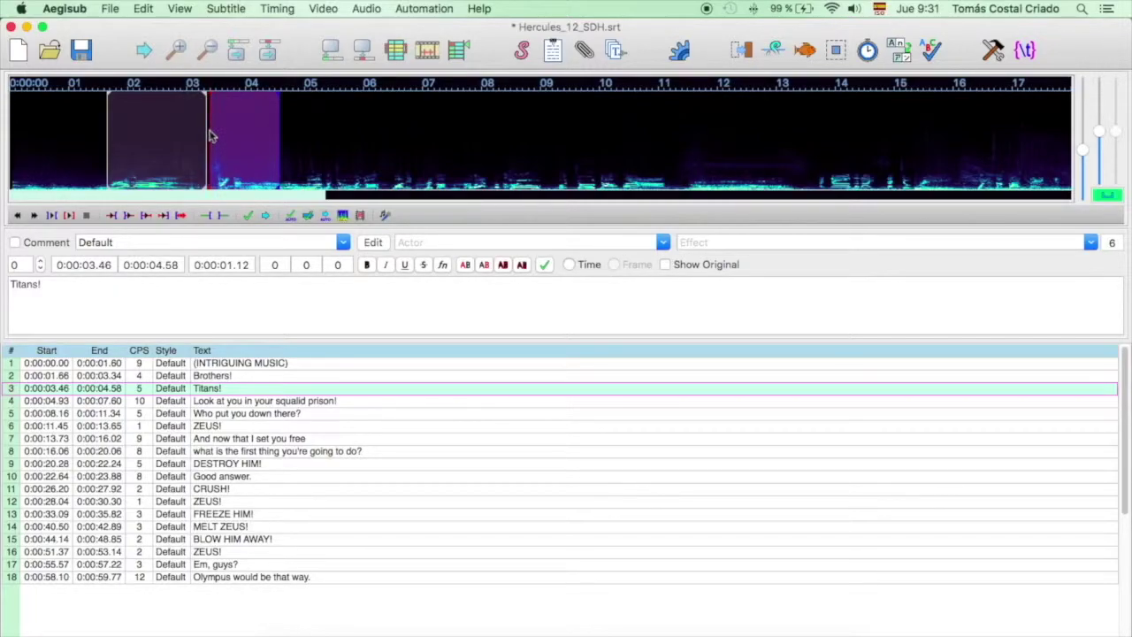
key("s")
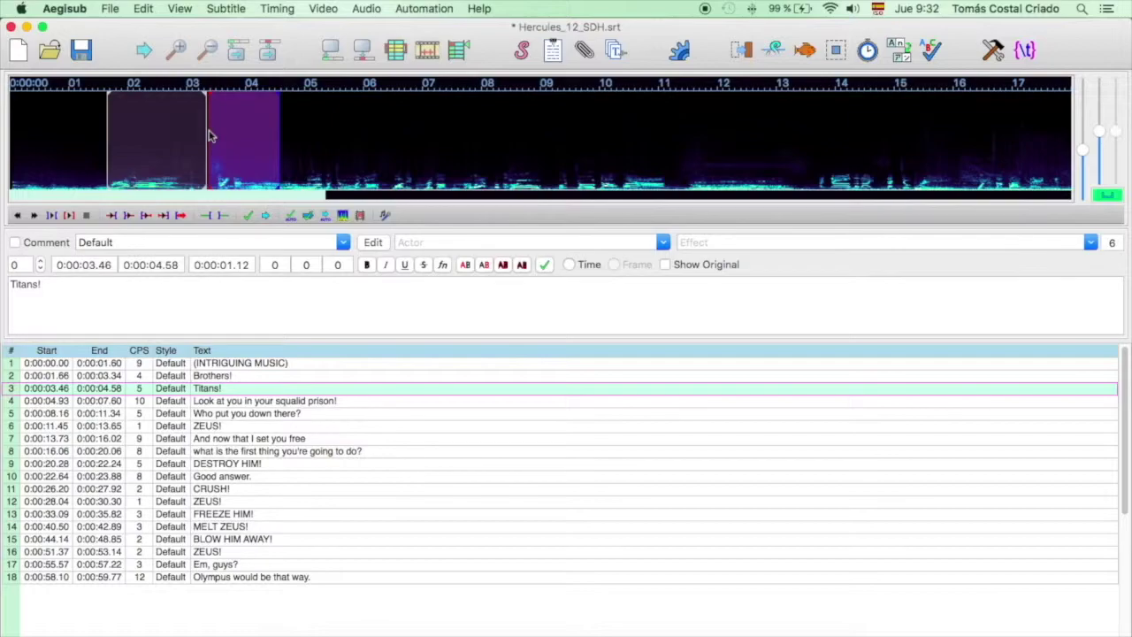
key("g")
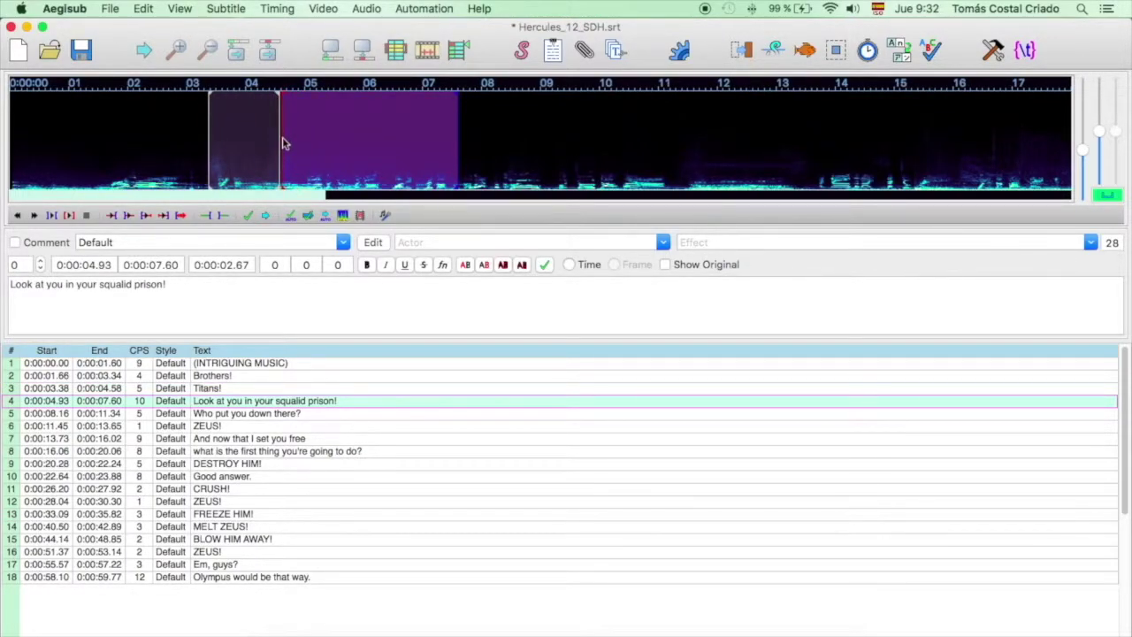
Commit the prison line at 0:00:04.62 and pull line 5's start back to meet line 4.
key("s")
key("s")
key("g")
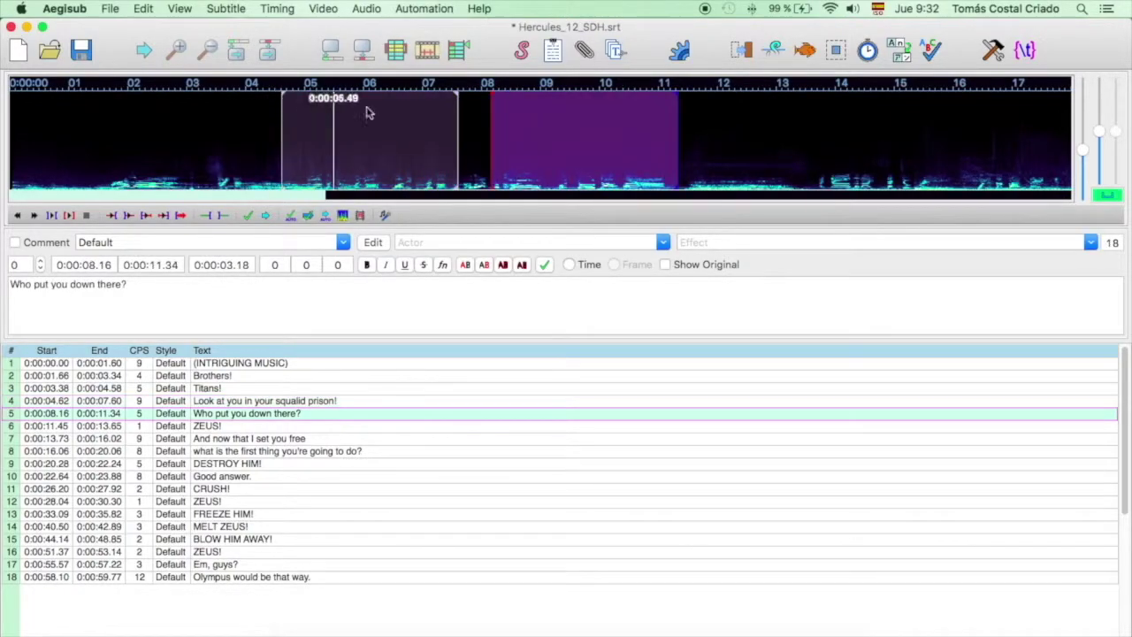
left_click_drag(467, 143, 462, 143)
key("s")
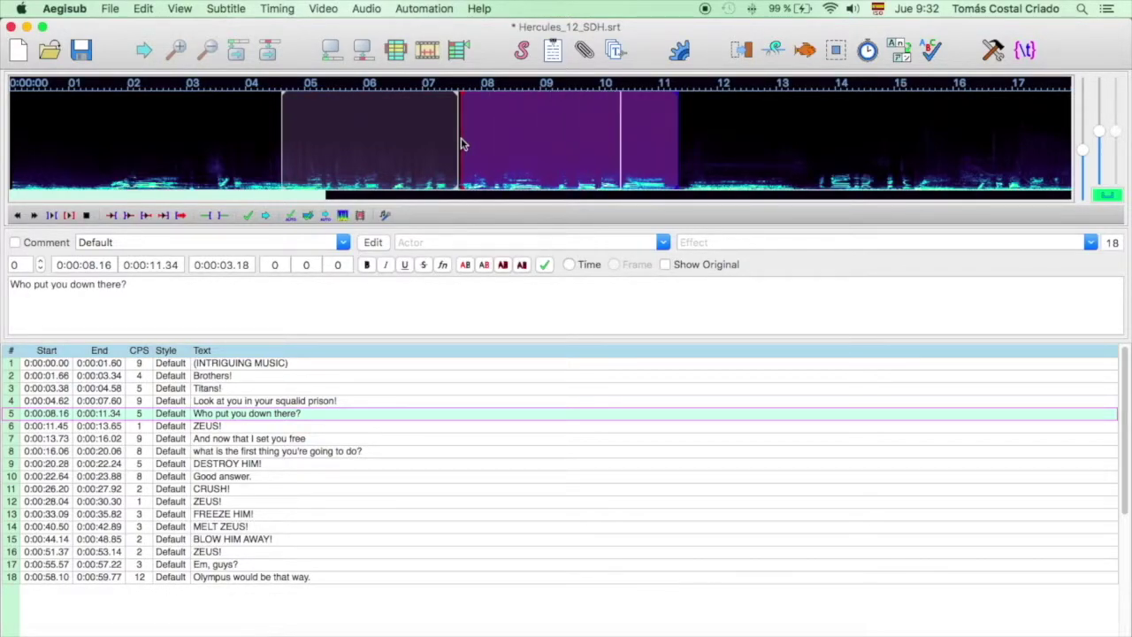
key("s")
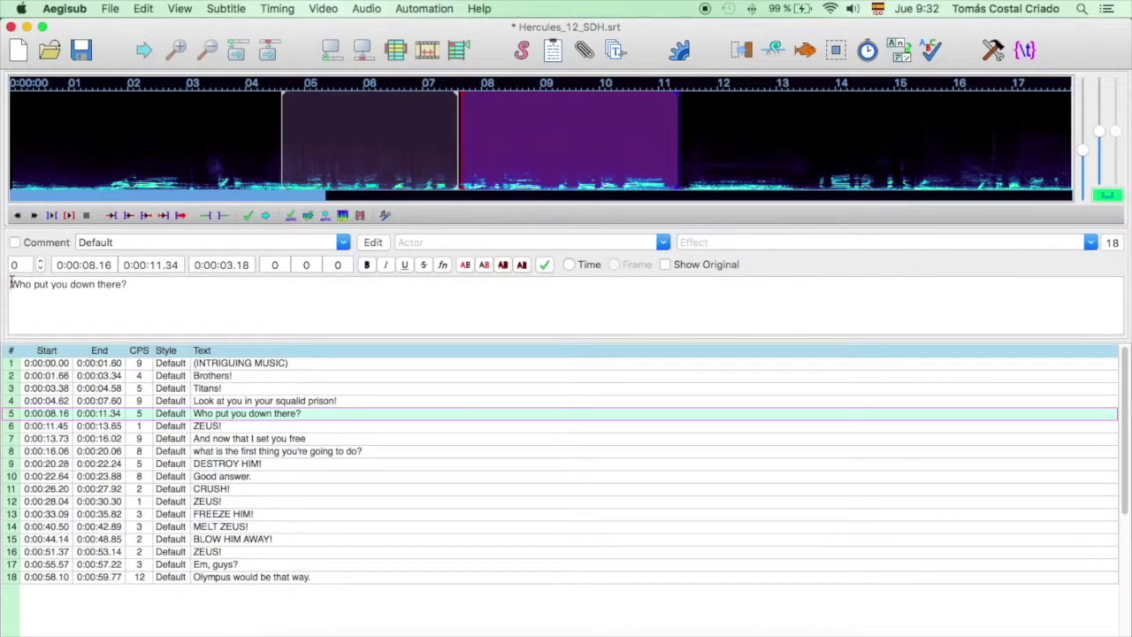
Prefix line 5 with (SCREAMS) and commit it starting at 0:00:07.66.
left_click(11, 284)
type("(")
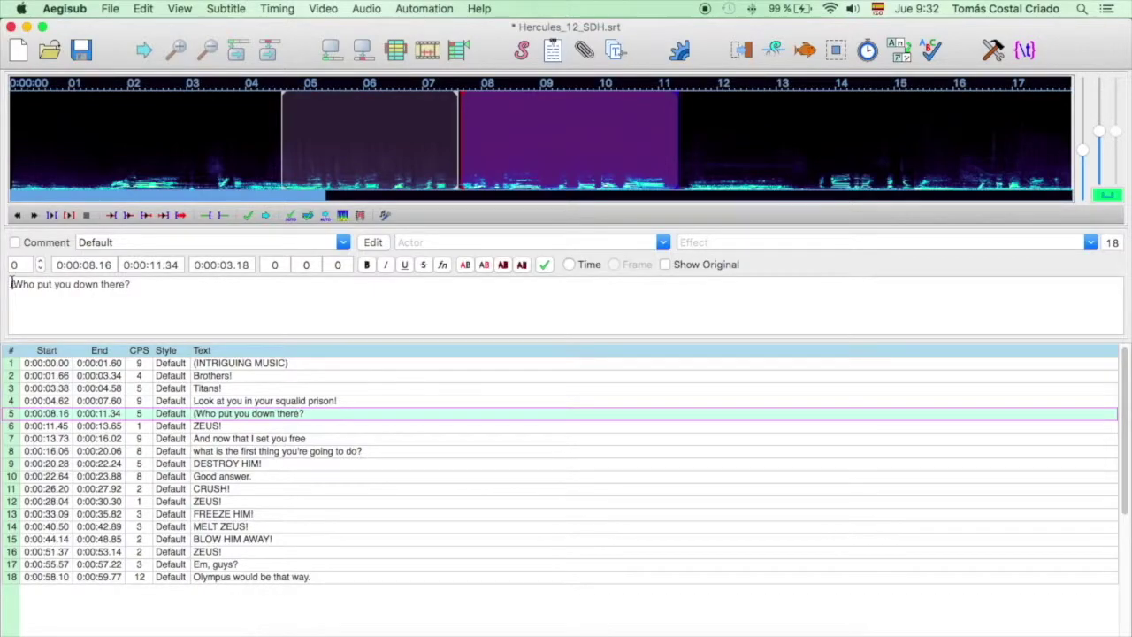
type("SCREAMS")
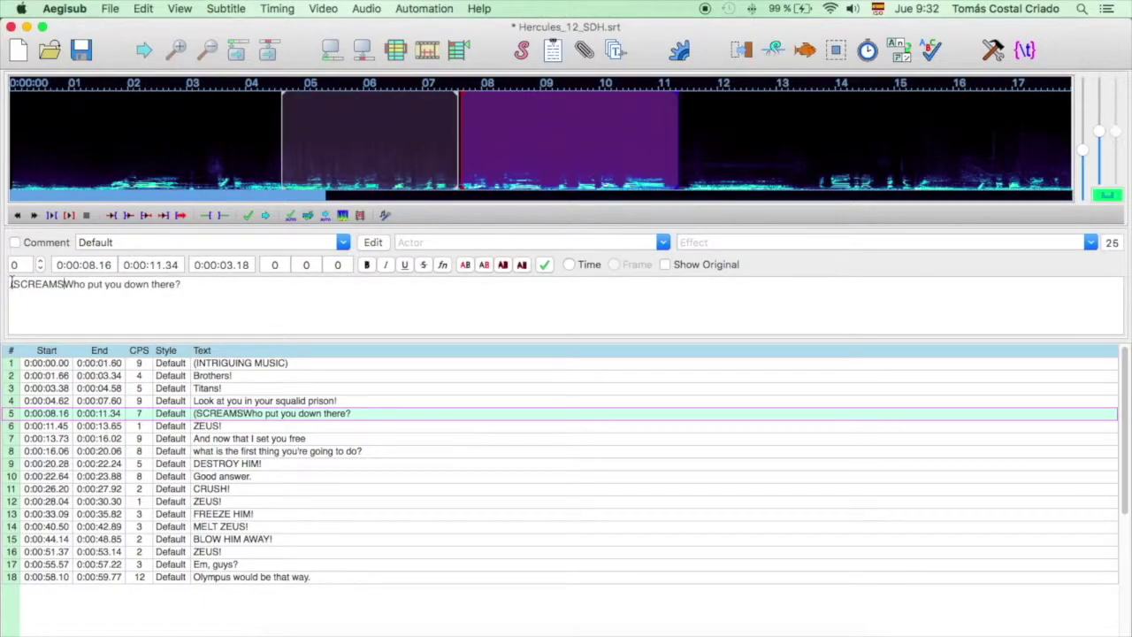
type(")")
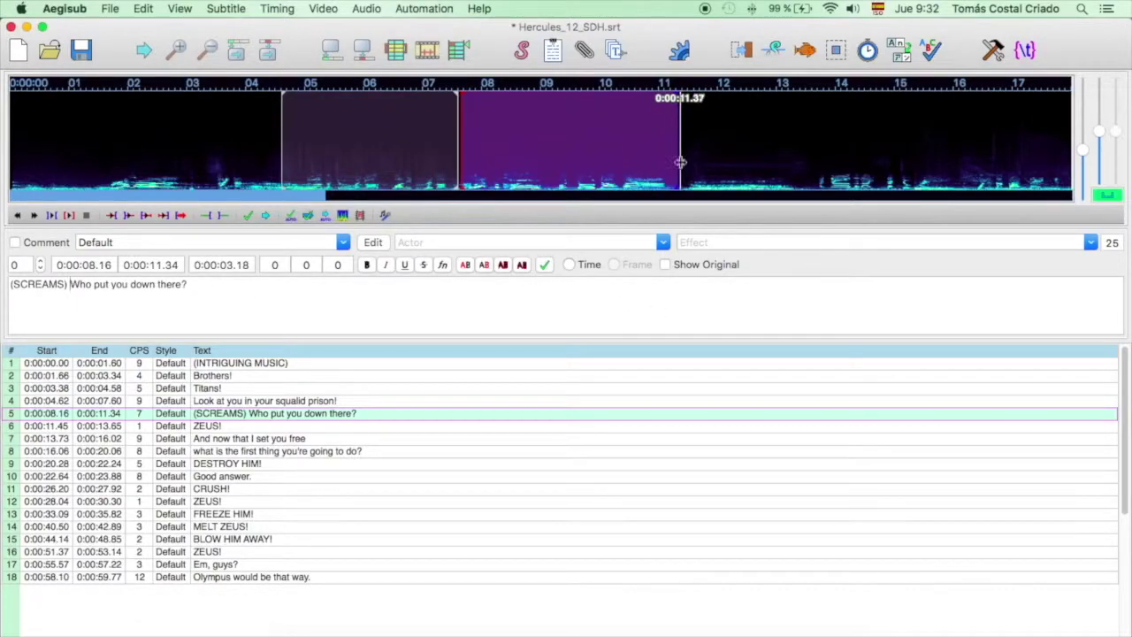
key("Return")
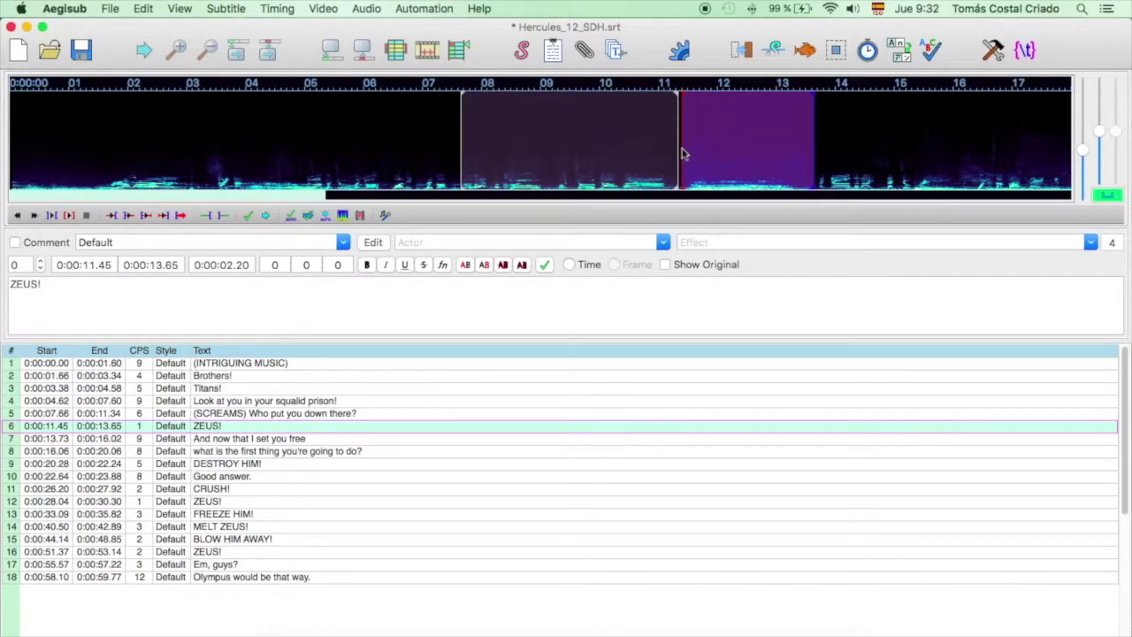
Prefix line 6 with (ALL) so it reads (ALL) ZEUS!
key("s")
left_click(11, 284)
type("(")
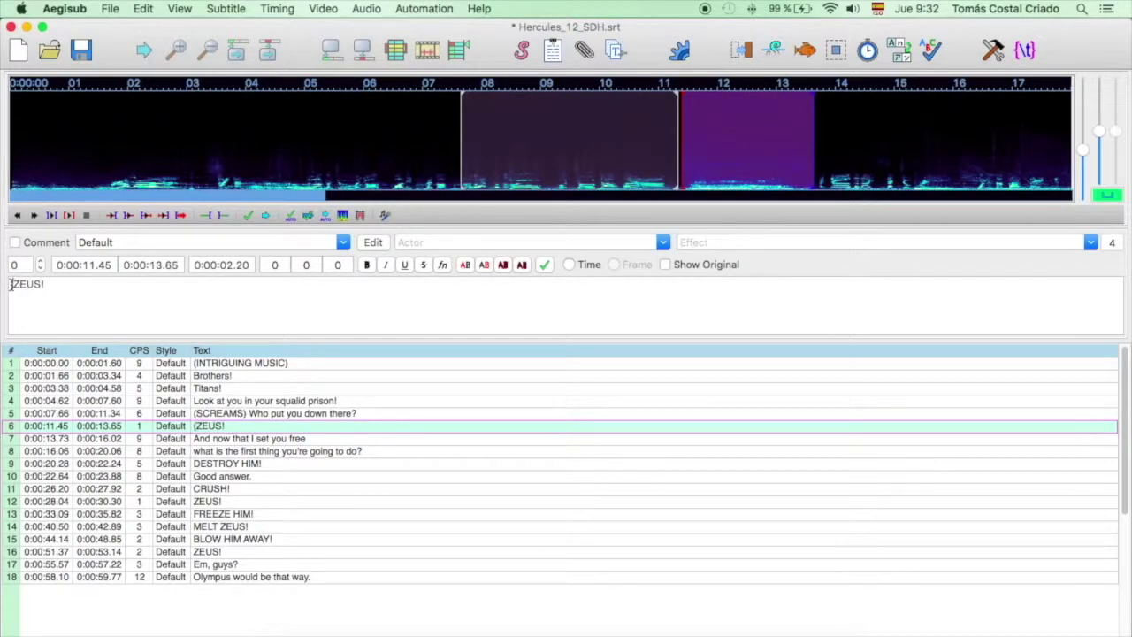
type("ALL)")
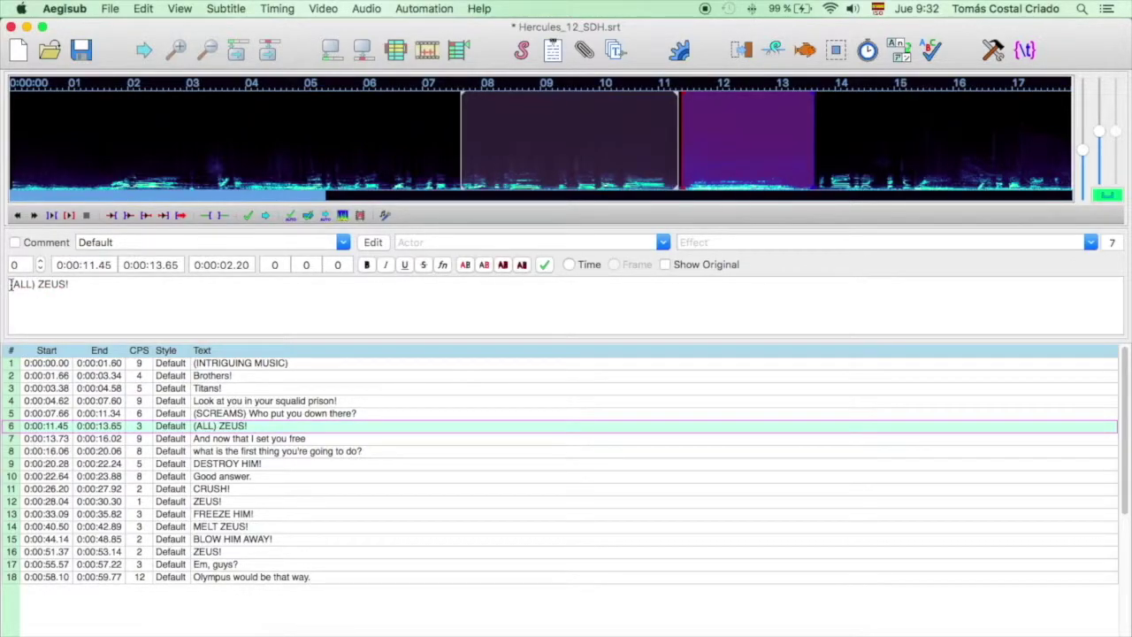
key("Return")
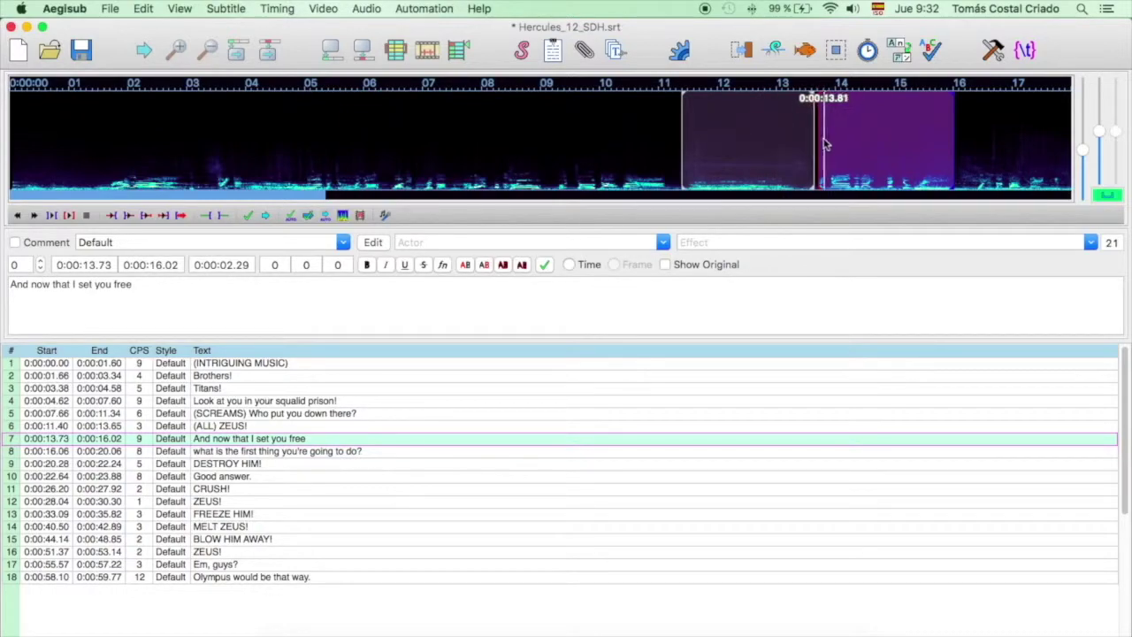
Extend line 7's end to cover the sound and append (BLAST) after free.
key("s")
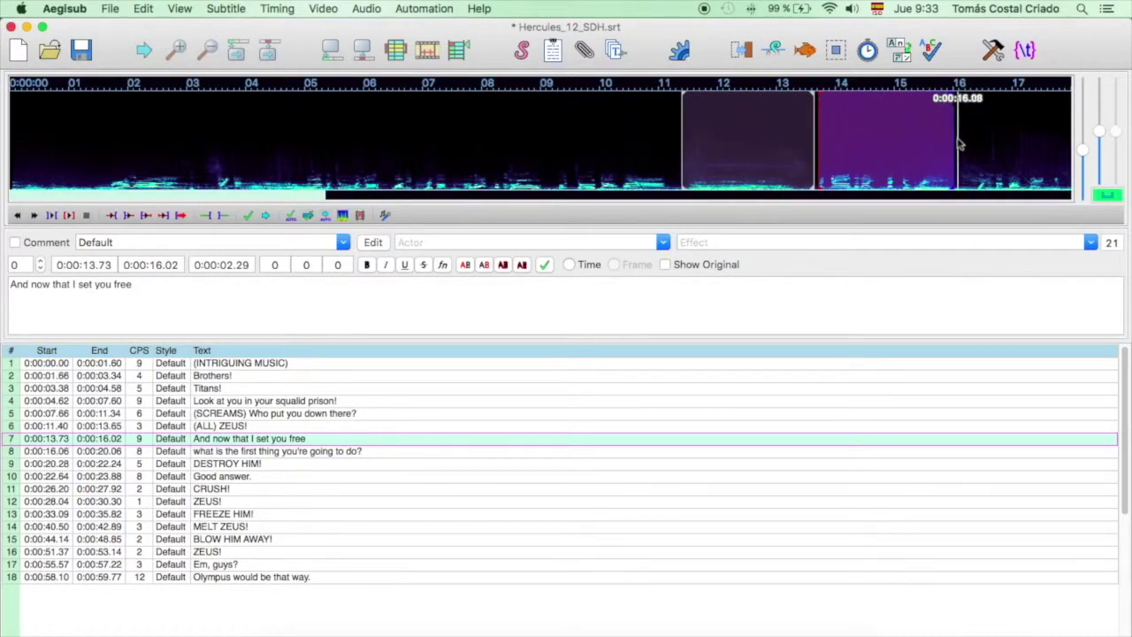
left_click_drag(952, 146, 980, 146)
key("space")
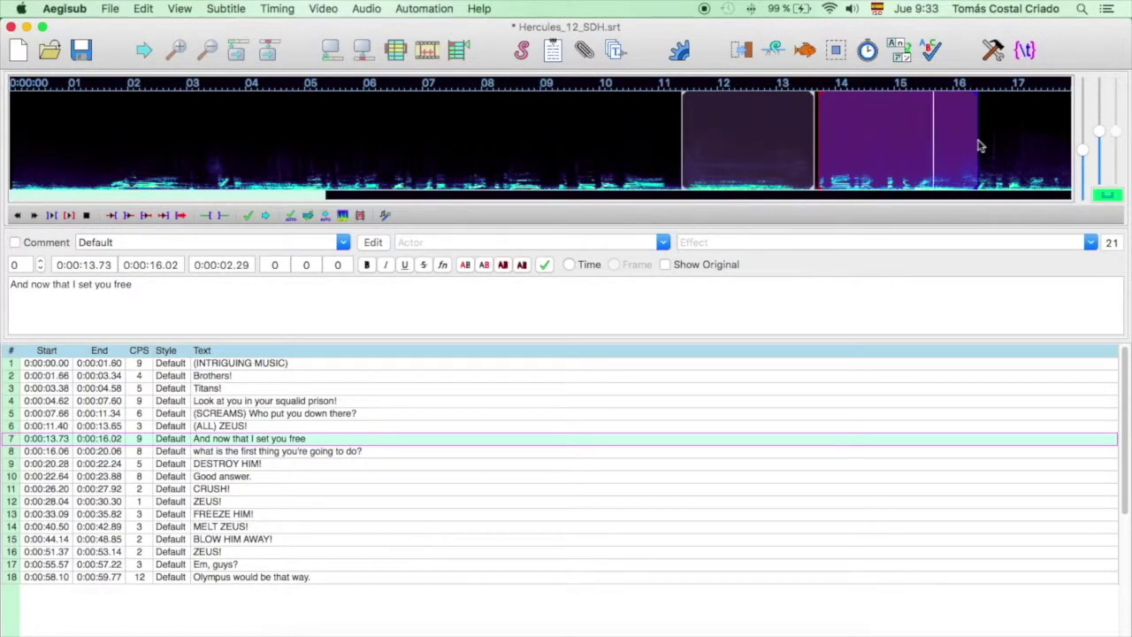
left_click(400, 303)
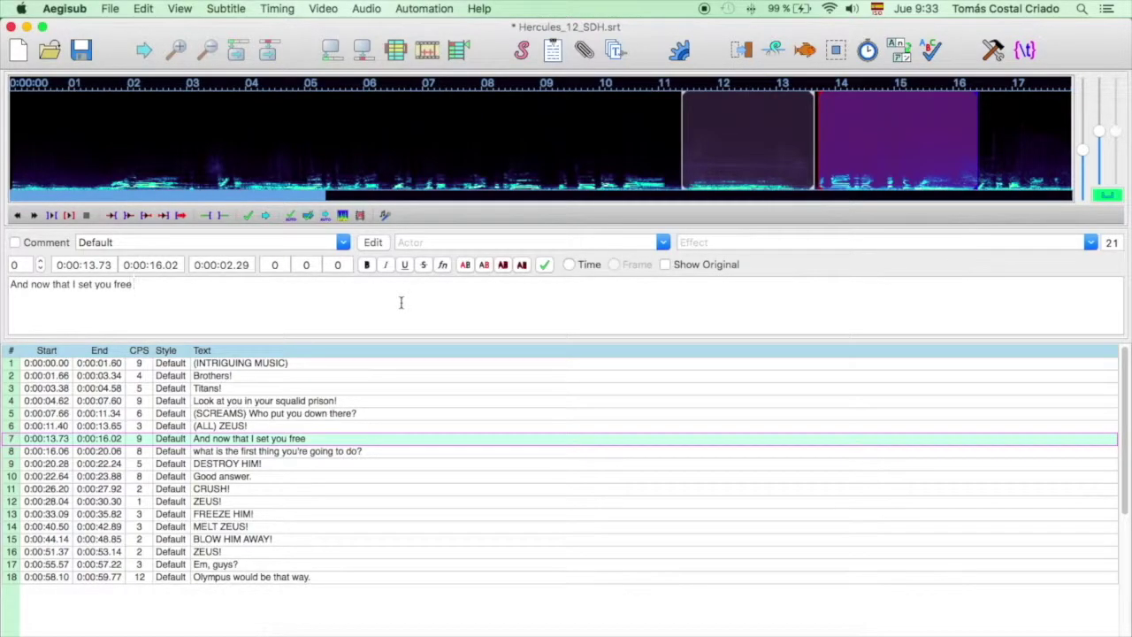
type("(BLAST")
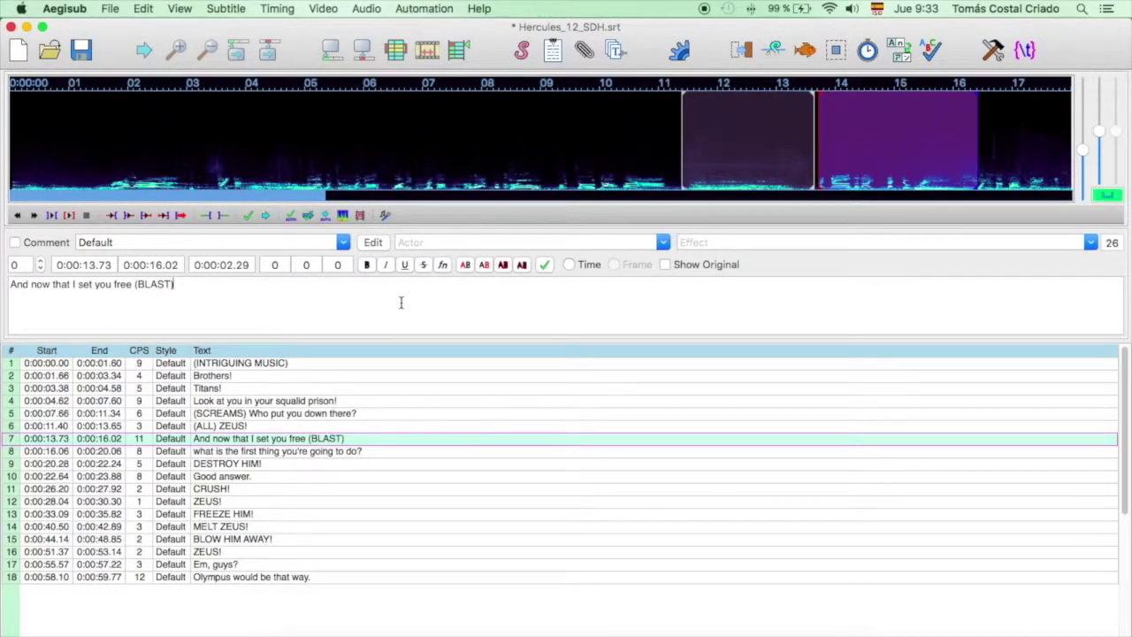
key("Return")
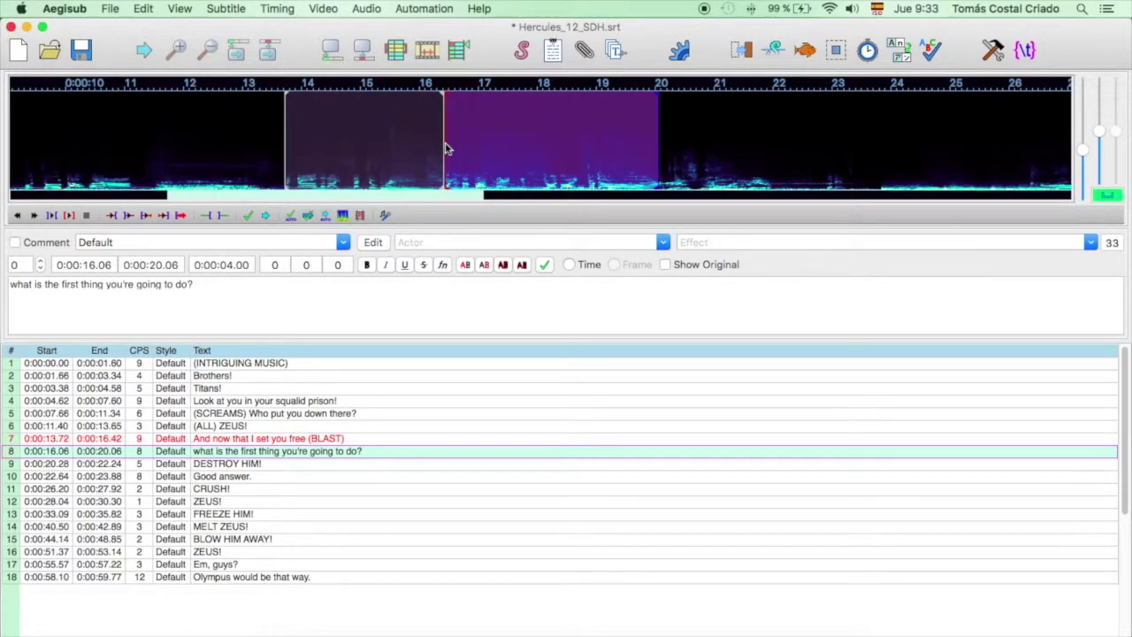
Retime line 8 to start at 0:00:16.46 and prefix line 9 with (ALL).
key("s")
key("Return")
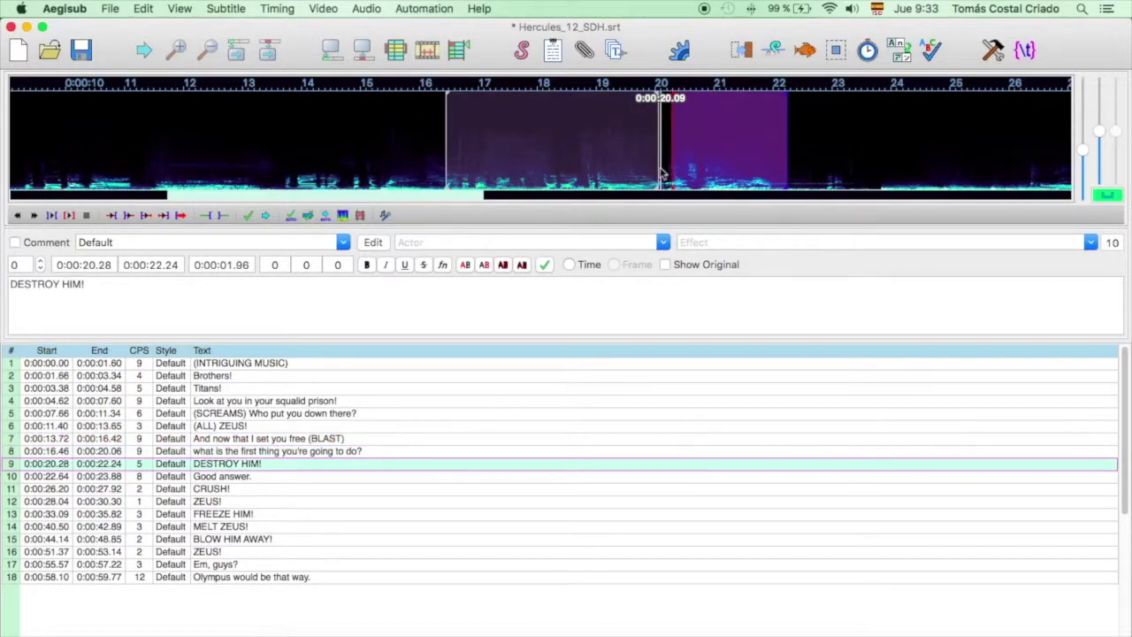
key("s")
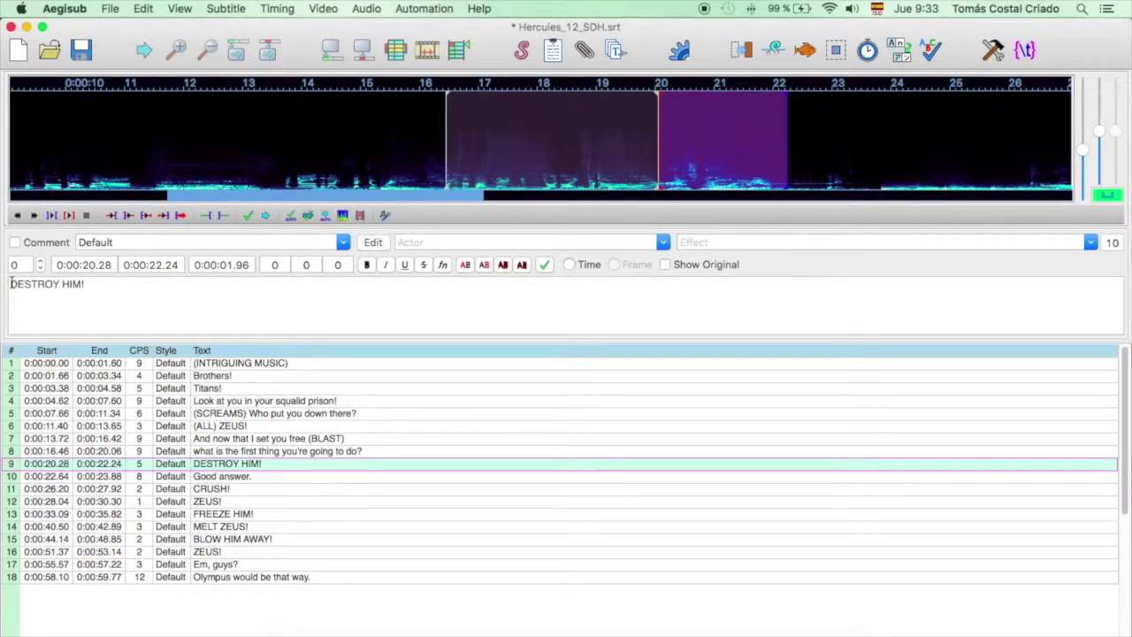
type("(ALL)")
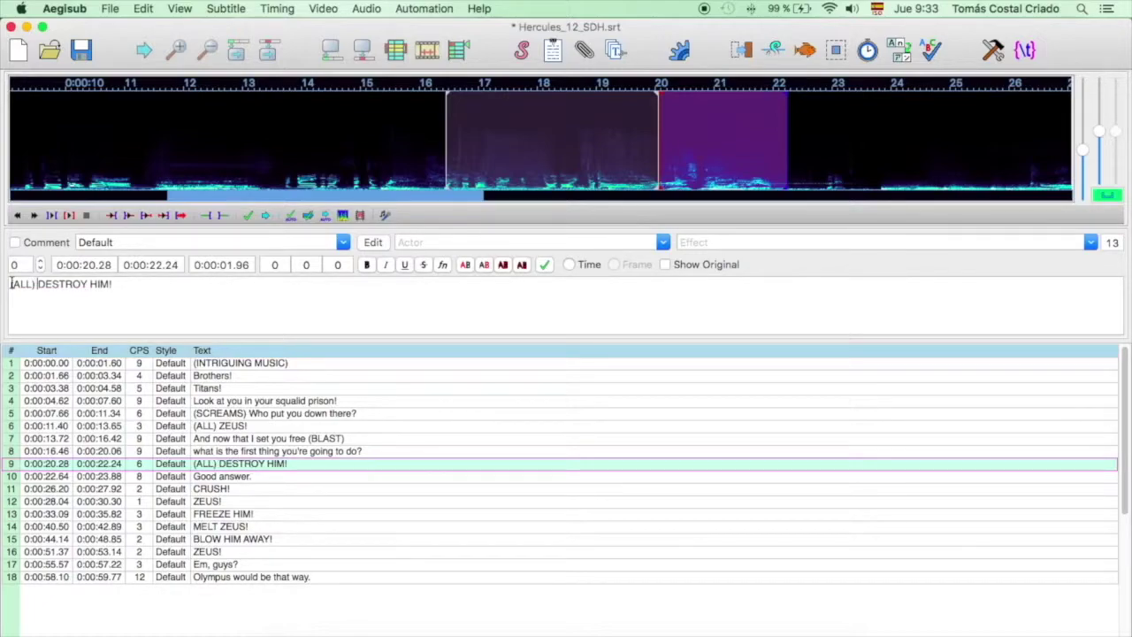
key("Return")
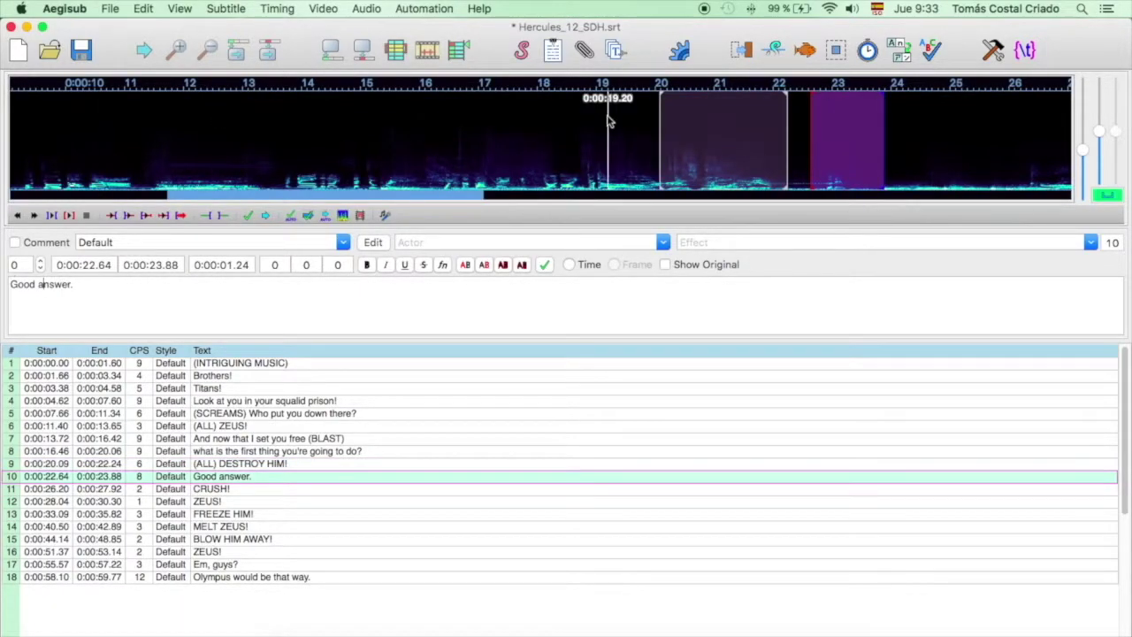
Insert an empty line before CRUSH! and move its start earlier to 0:00:23.94.
left_click(811, 133)
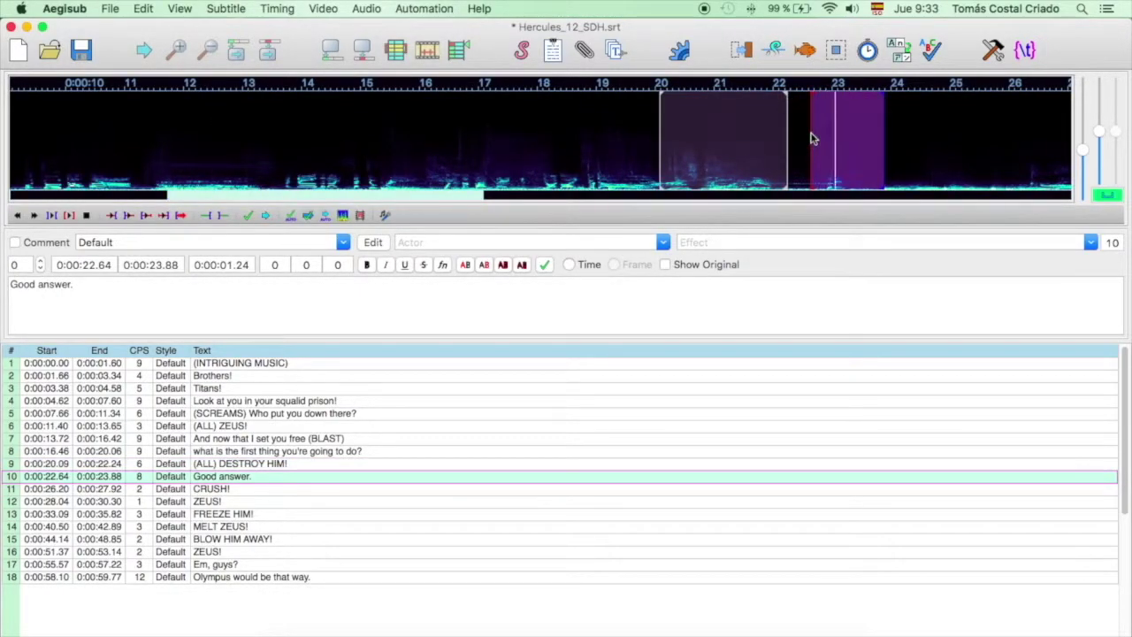
key("Return")
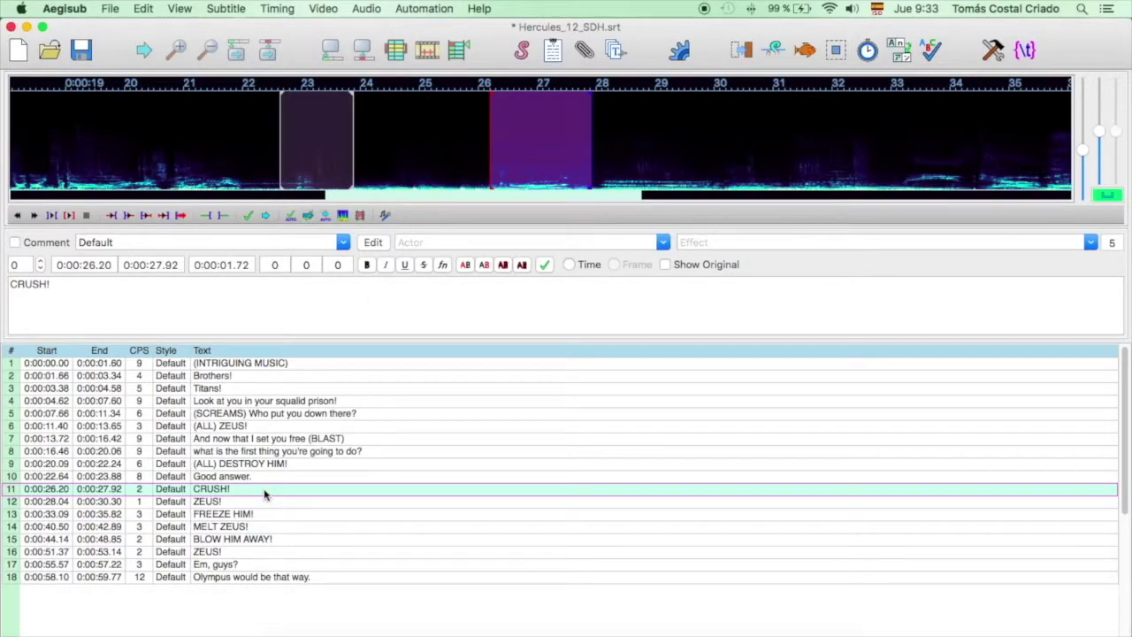
right_click(295, 488)
left_click(296, 494)
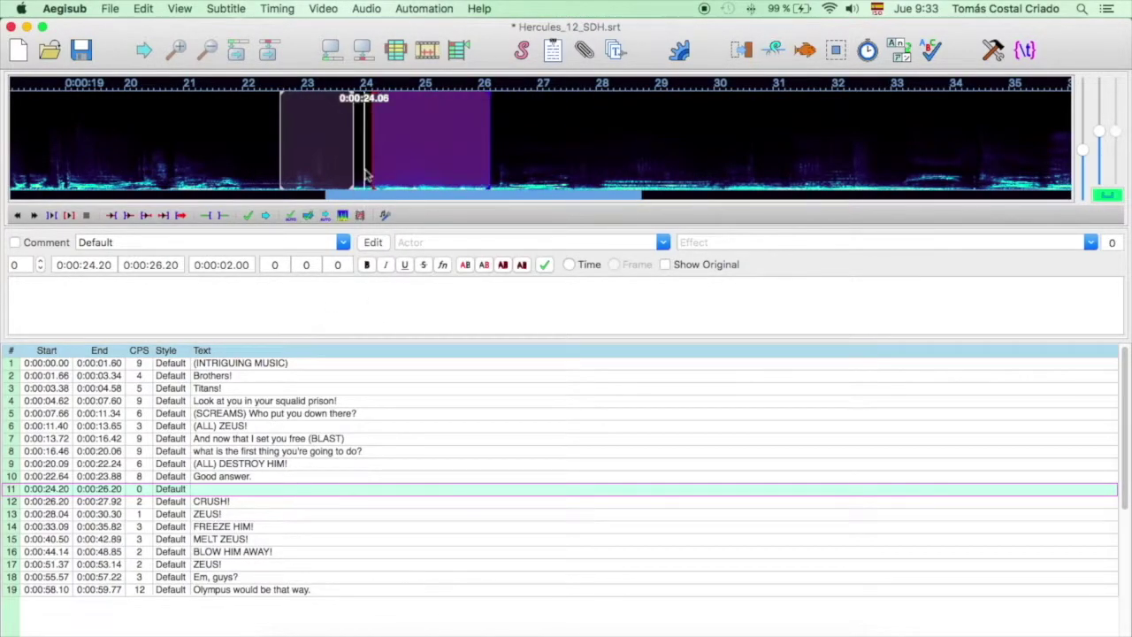
left_click_drag(370, 164, 354, 159)
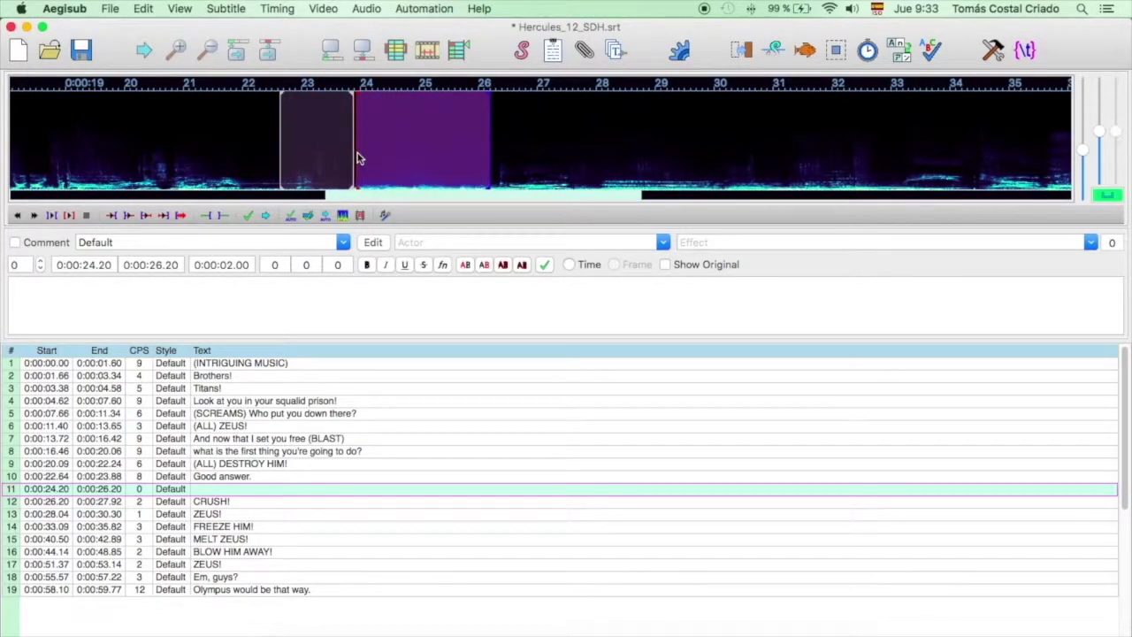
key("s")
Enter (BRASS SECTION) as the new line's text, ending at 0:00:26.17.
left_click(361, 311)
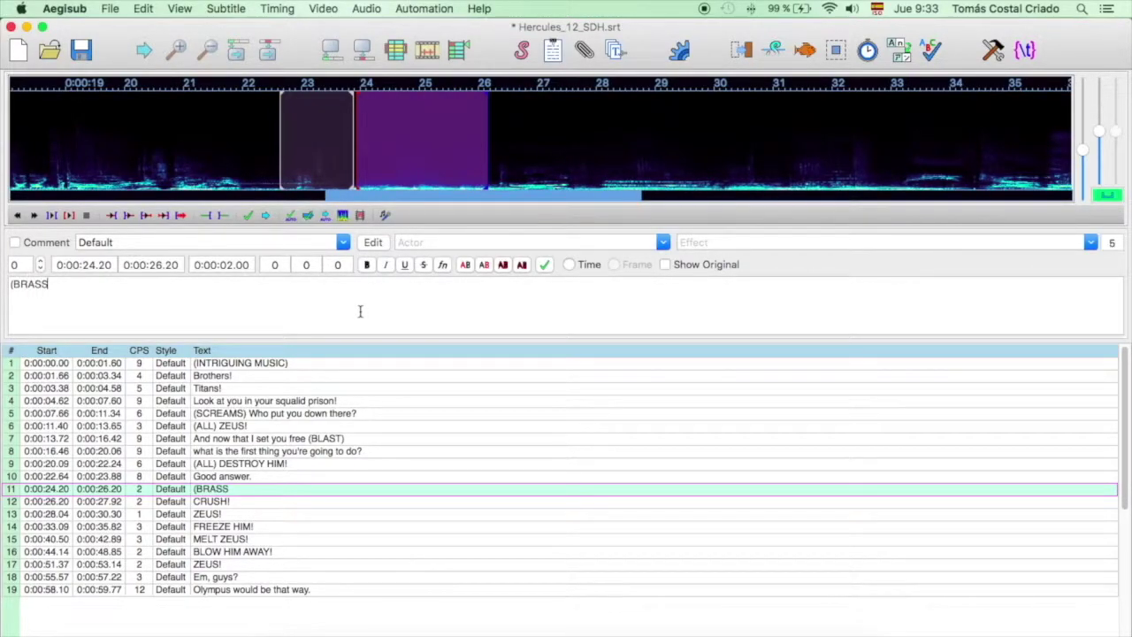
type("(BRASS SECTION")
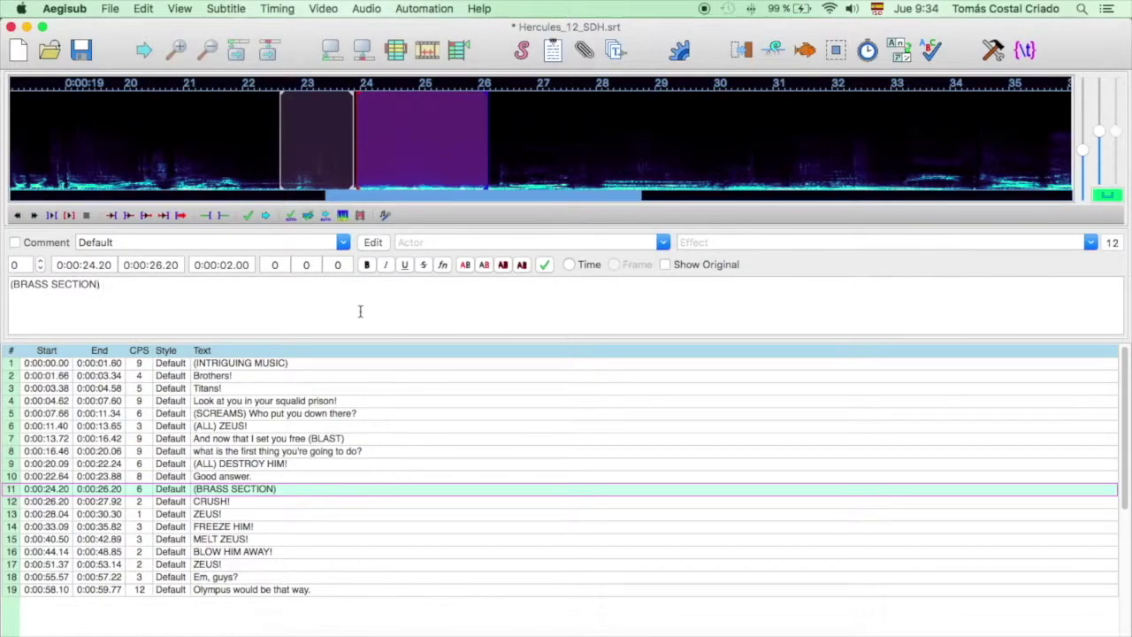
key("Return")
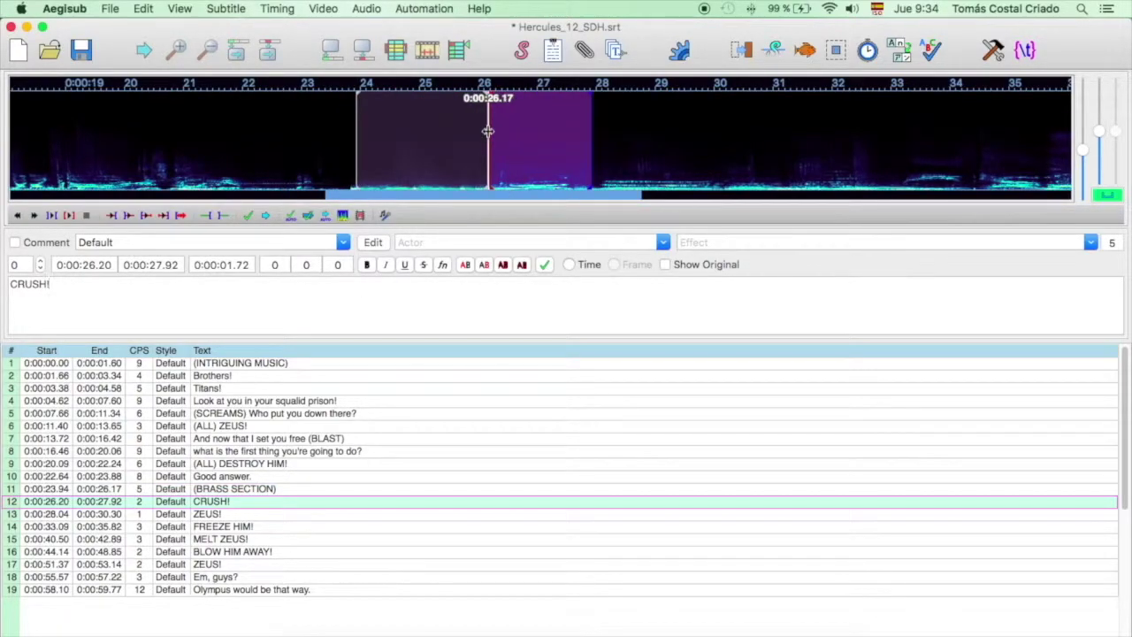
key("s")
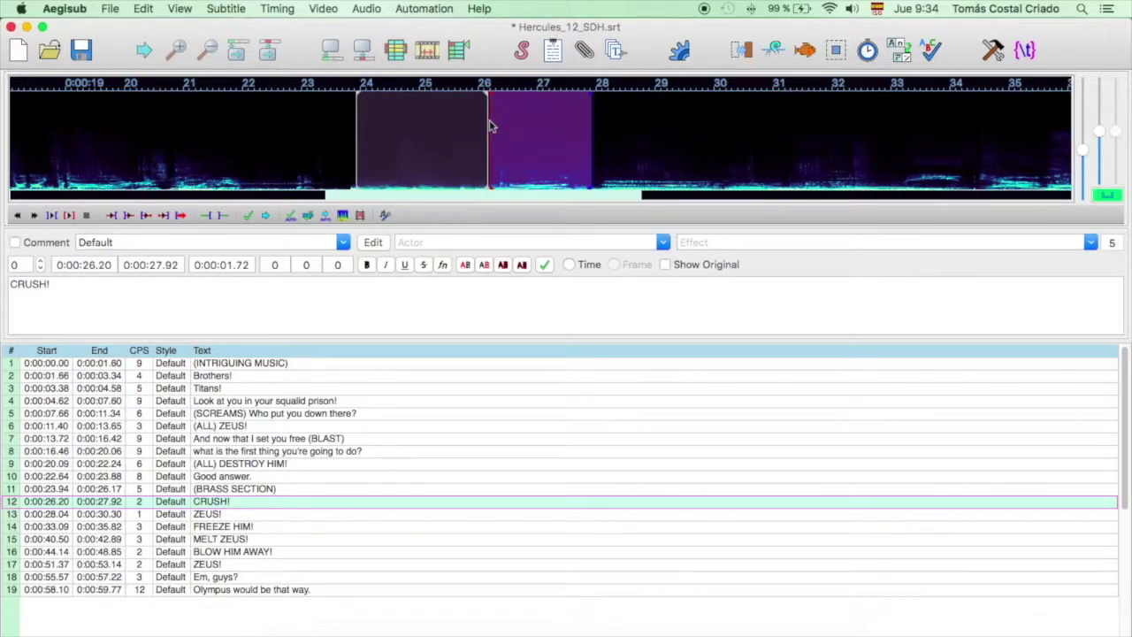
Review line 13 ZEUS!, then insert a new line before FREEZE HIM! starting at 0:00:30.36.
key("x")
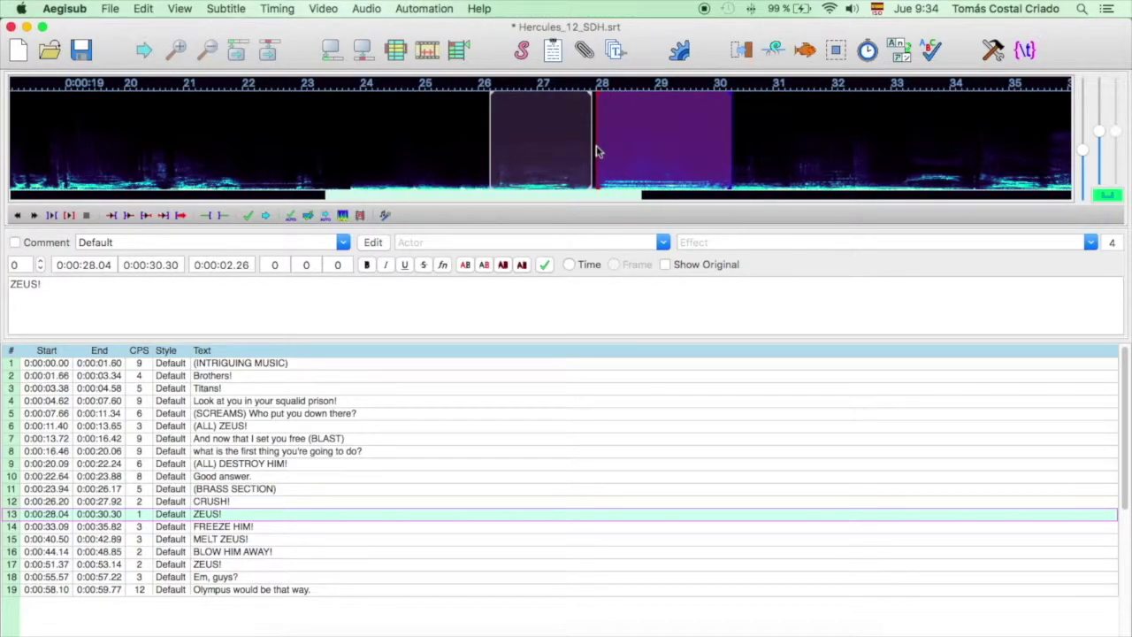
key("s")
key("x")
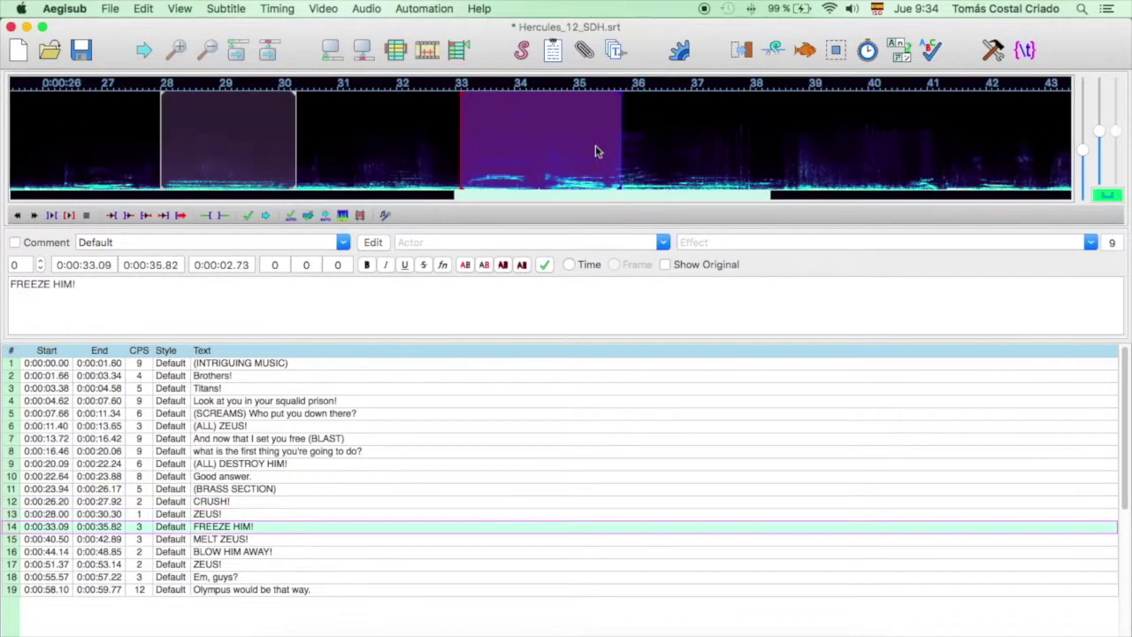
right_click(278, 530)
left_click(309, 529)
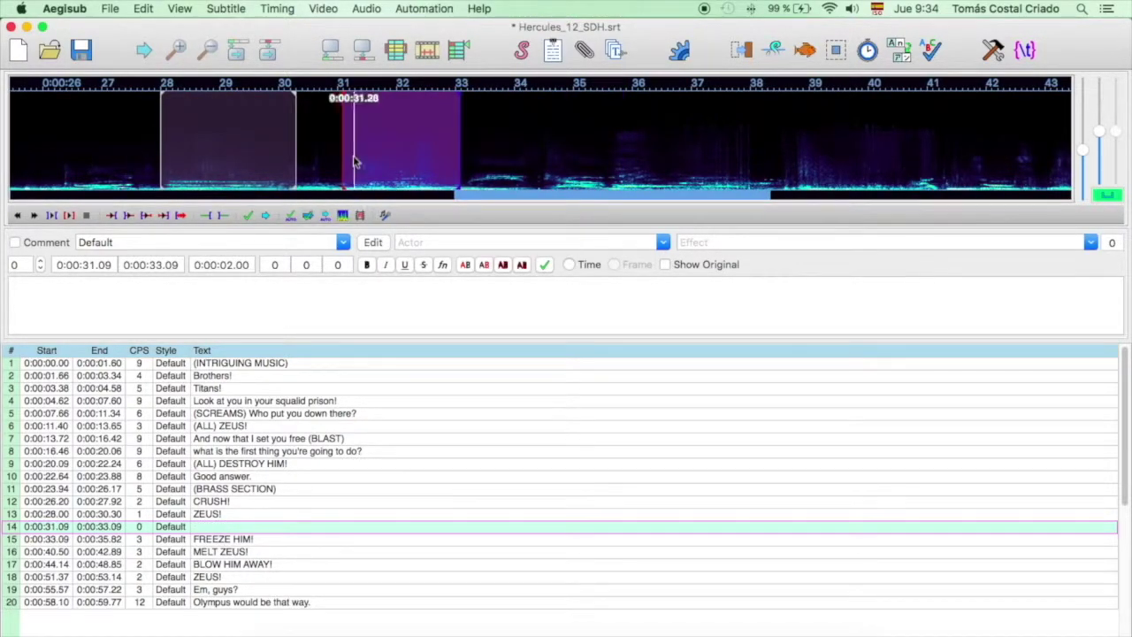
left_click_drag(343, 158, 299, 152)
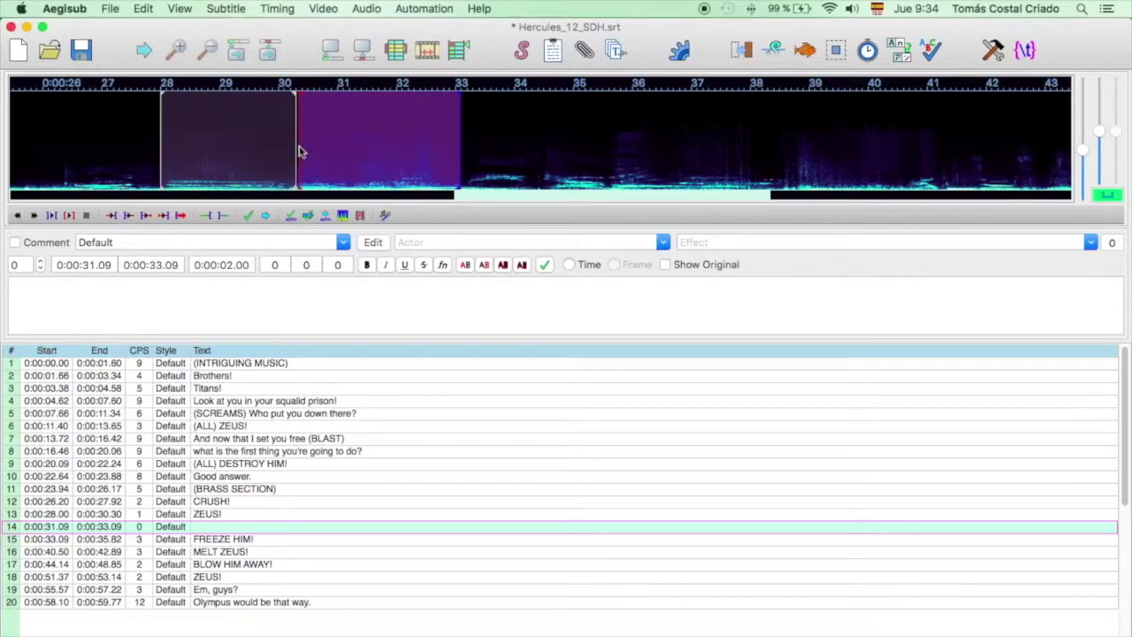
Label the new line (INTRIGUING MUSIC), ending 0:00:33.09, and commit FREEZE HIM! starting 0:00:33.13.
key("s")
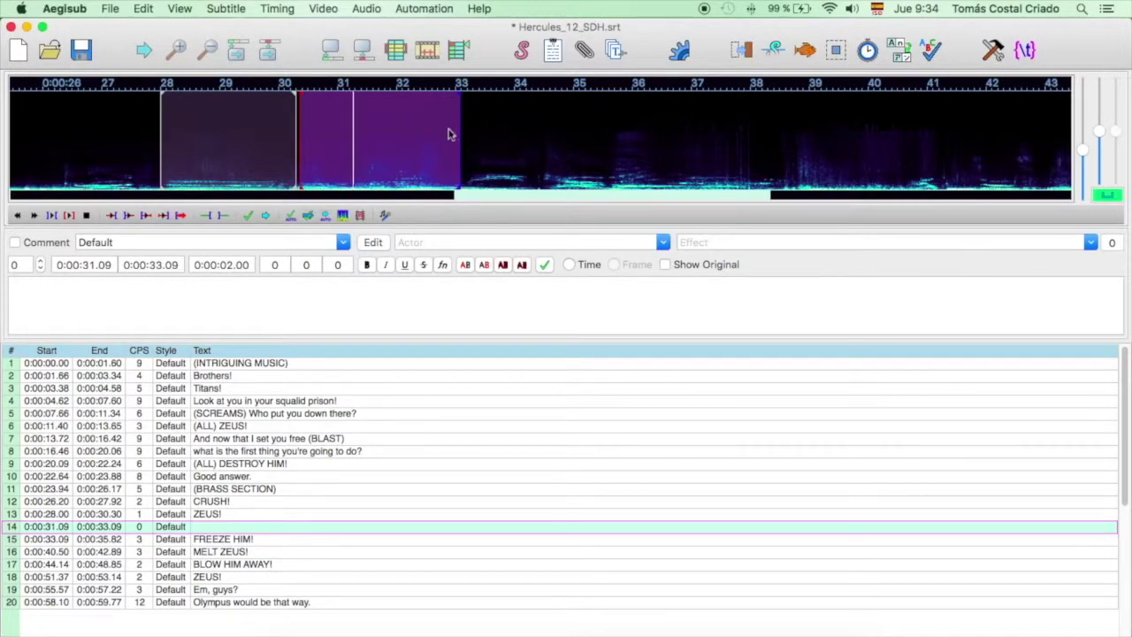
key("s")
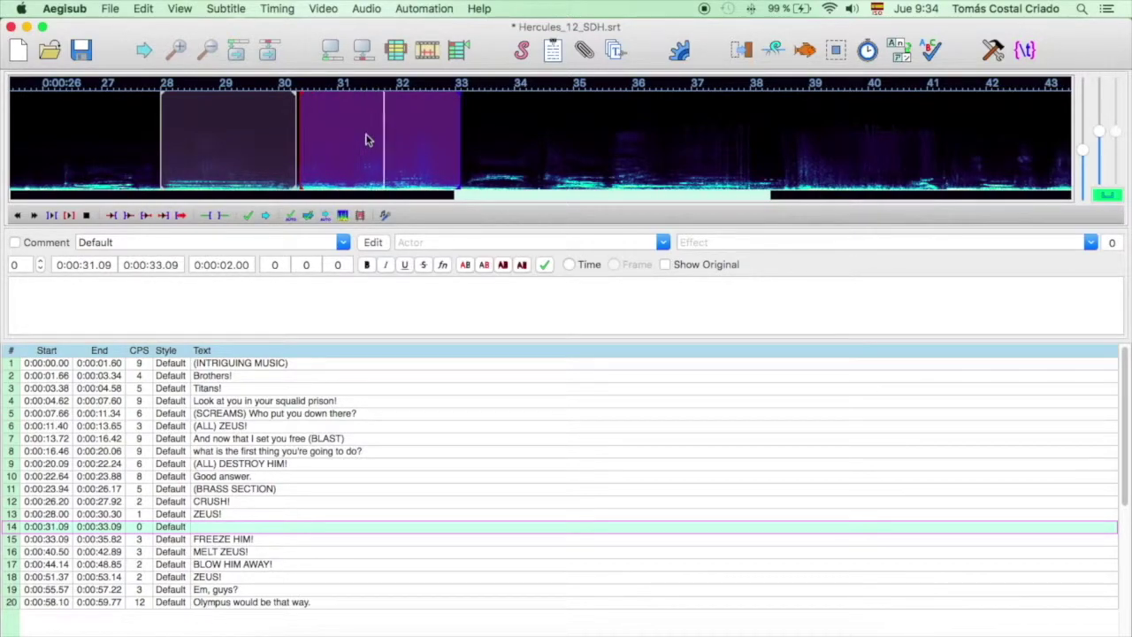
left_click(279, 293)
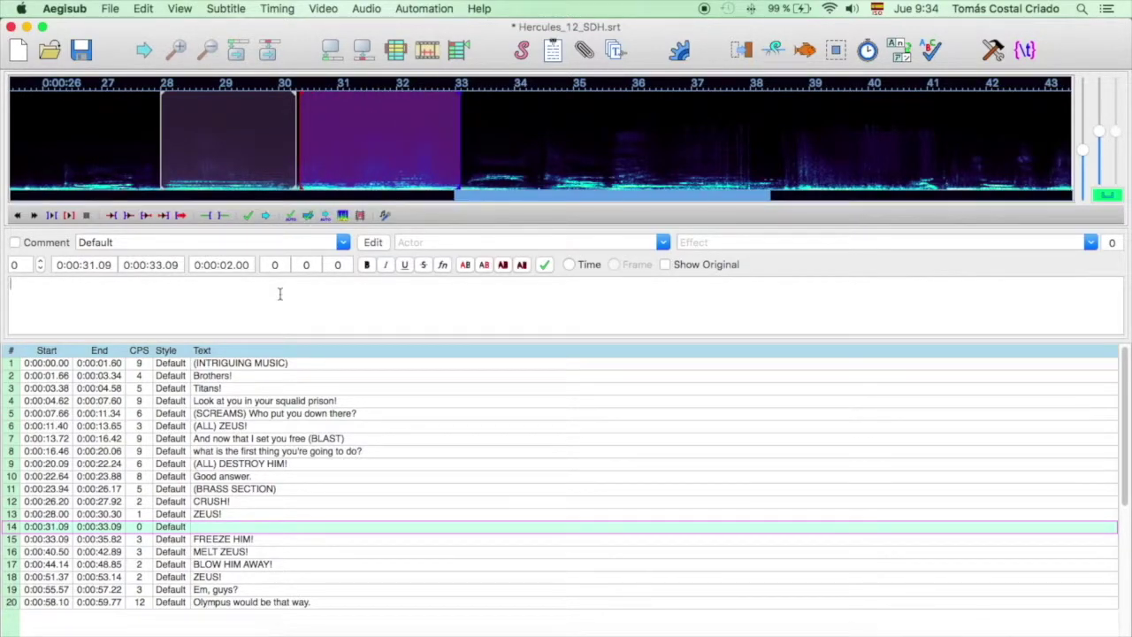
type("(INTRIGUING MUSIC")
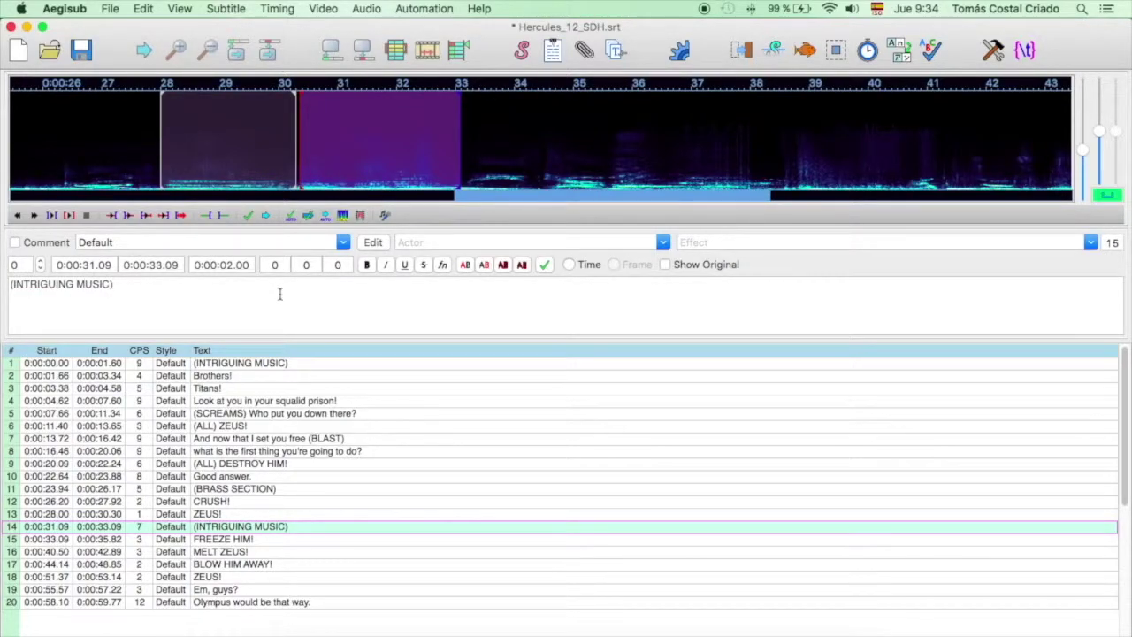
key("Return")
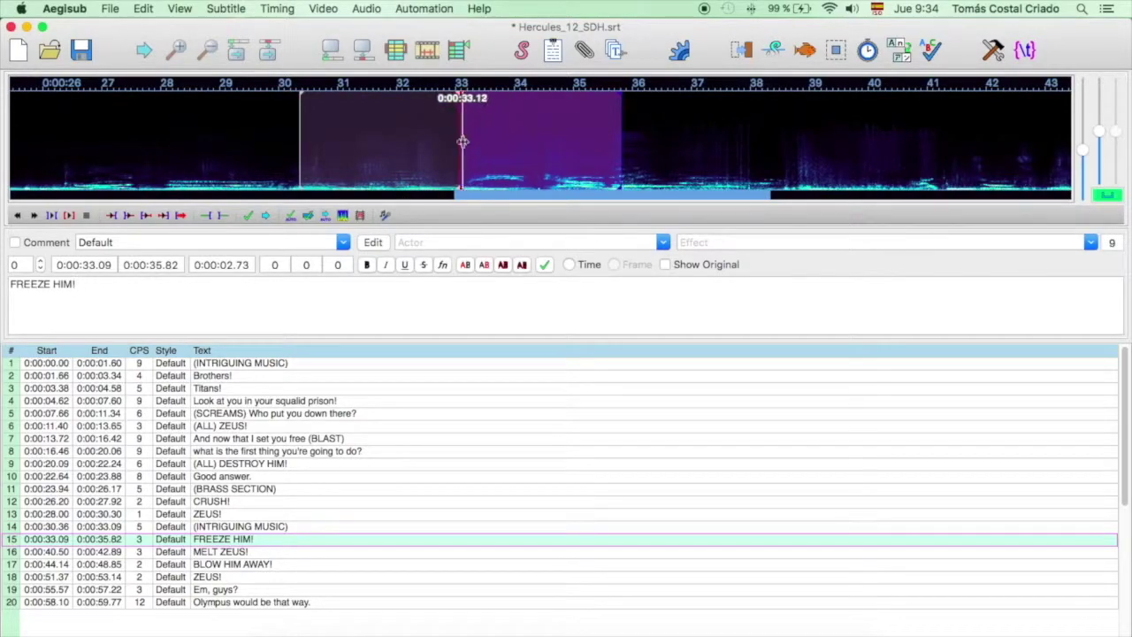
key("s")
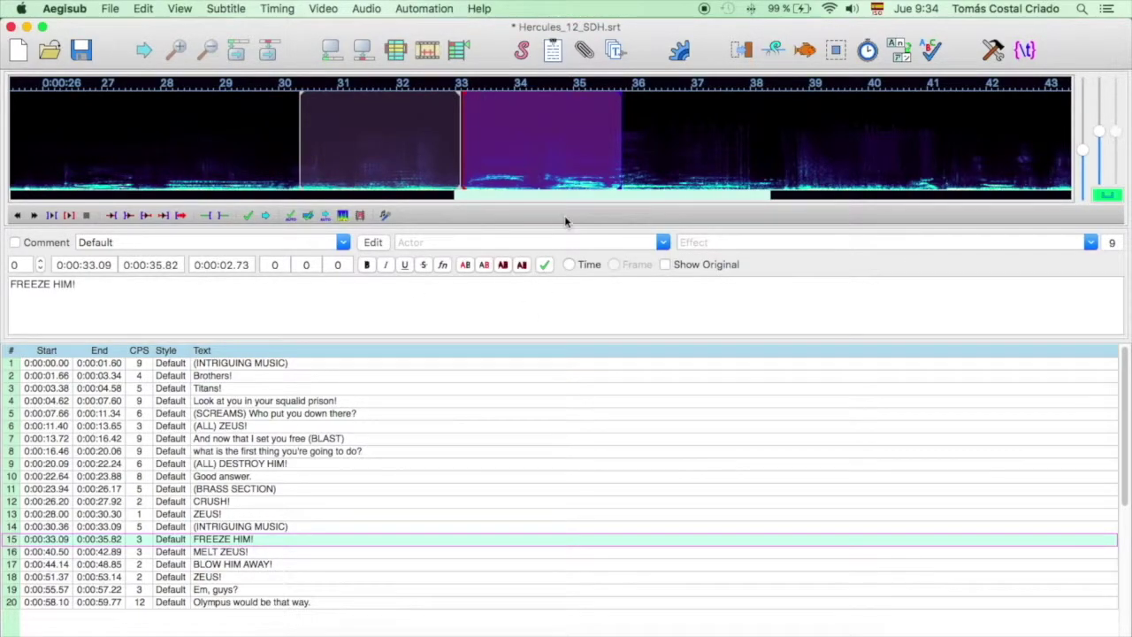
key("g")
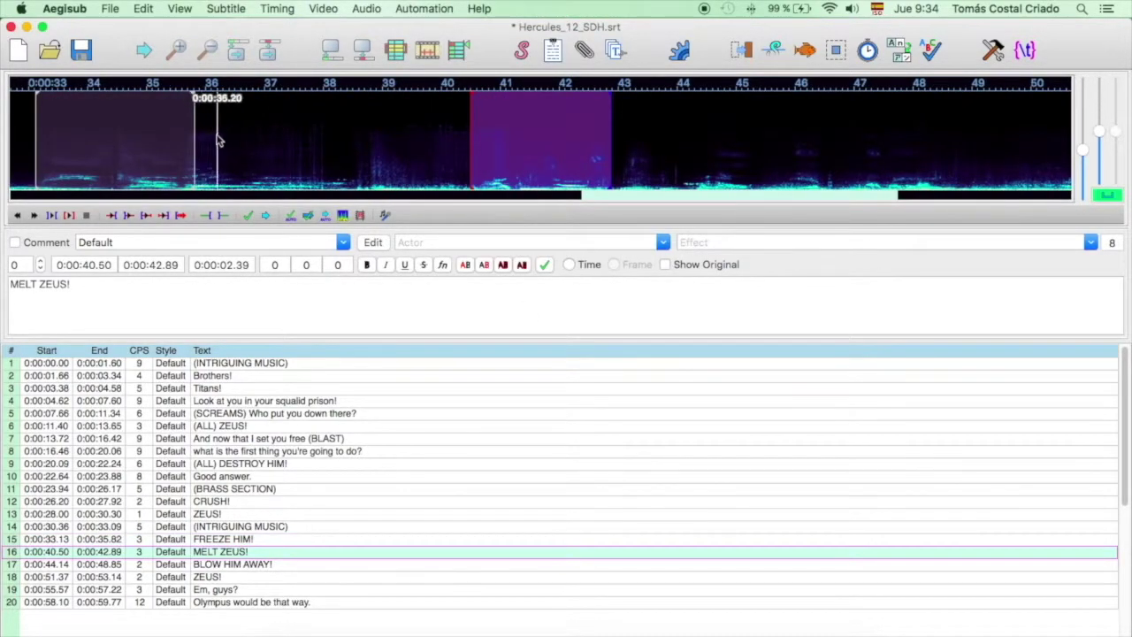
Insert a (BLIZZARD) line before MELT ZEUS!, timed 0:00:35.86–0:00:38.50.
right_click(287, 557)
left_click(334, 557)
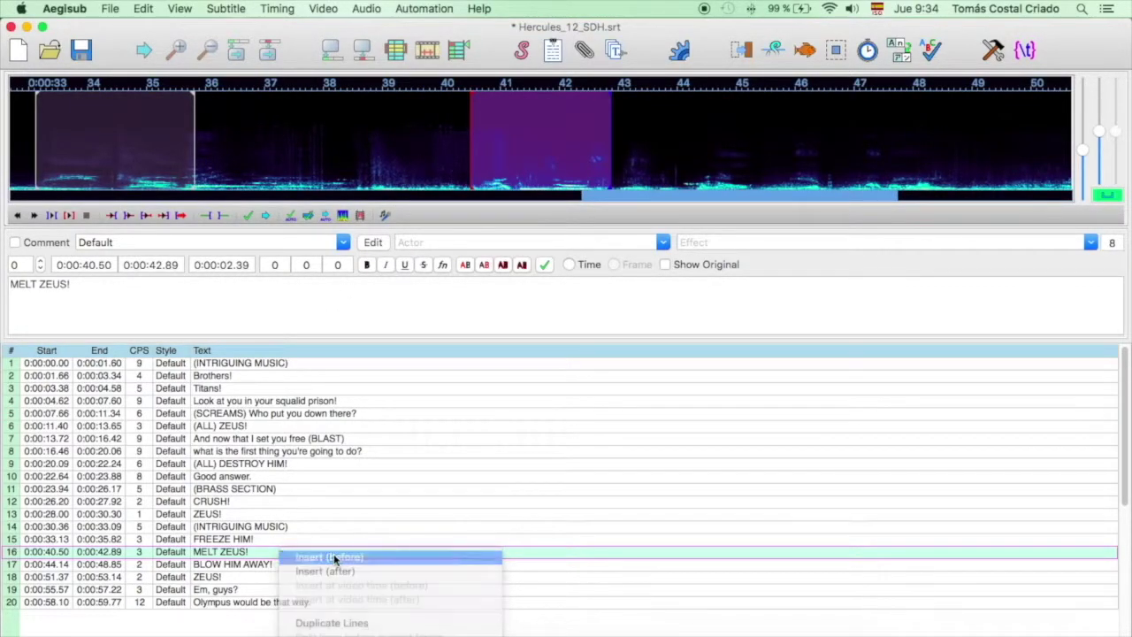
left_click_drag(351, 147, 199, 146)
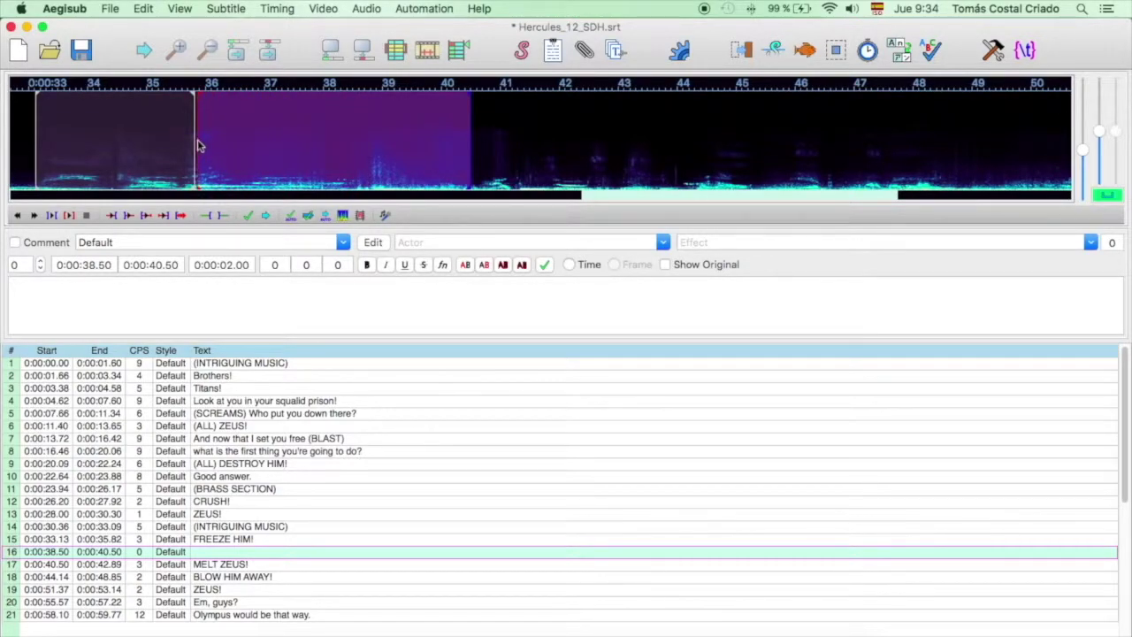
key("s")
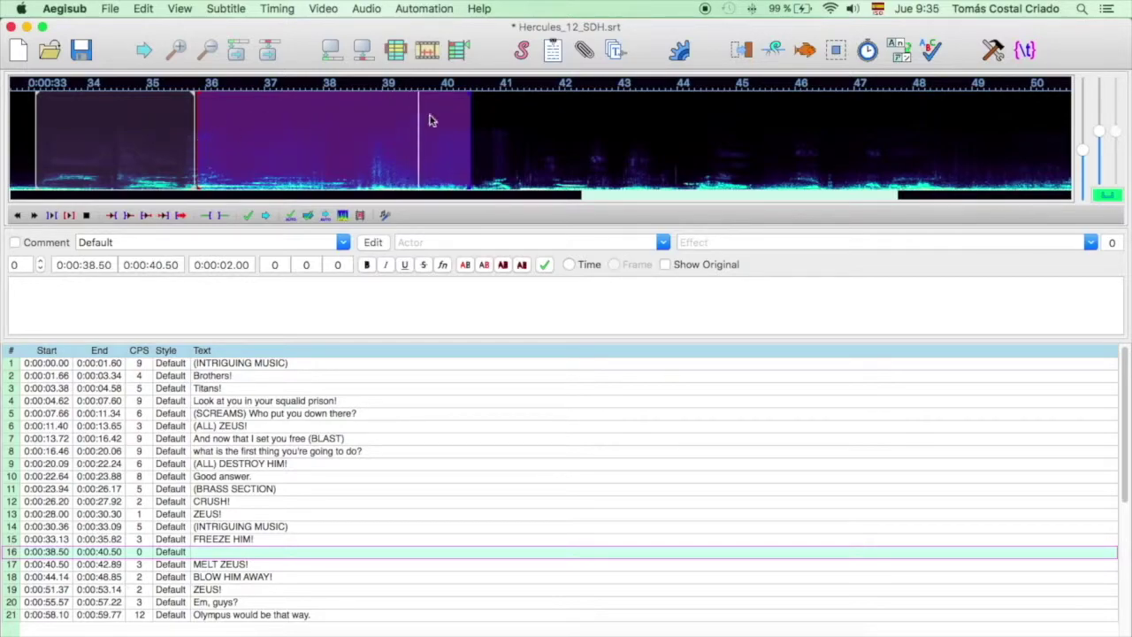
left_click_drag(470, 122, 353, 148)
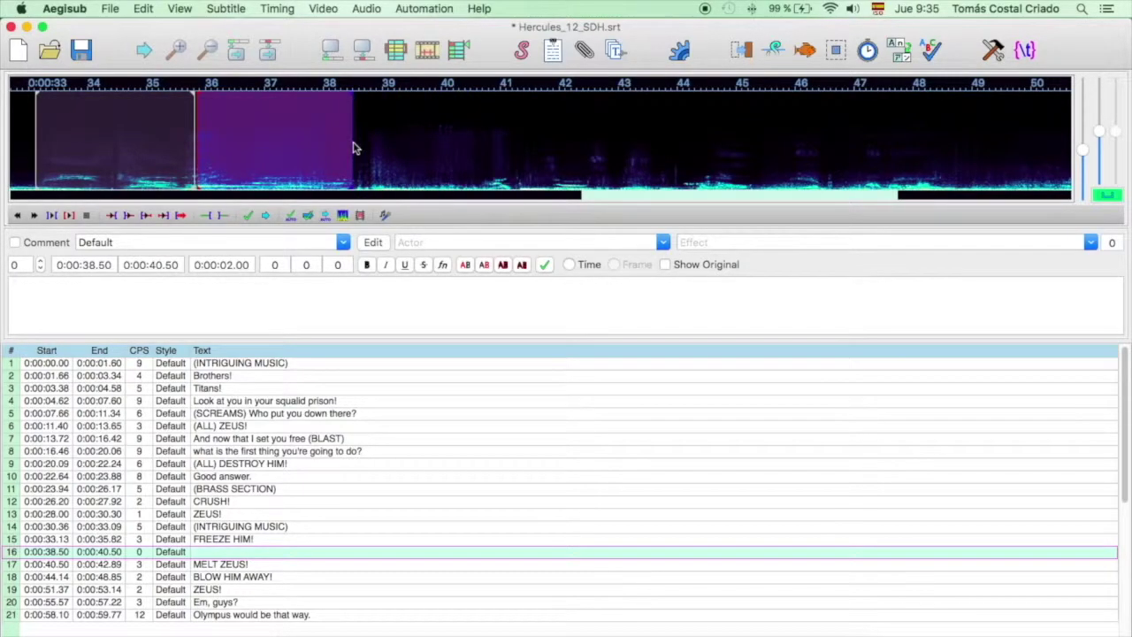
left_click(279, 291)
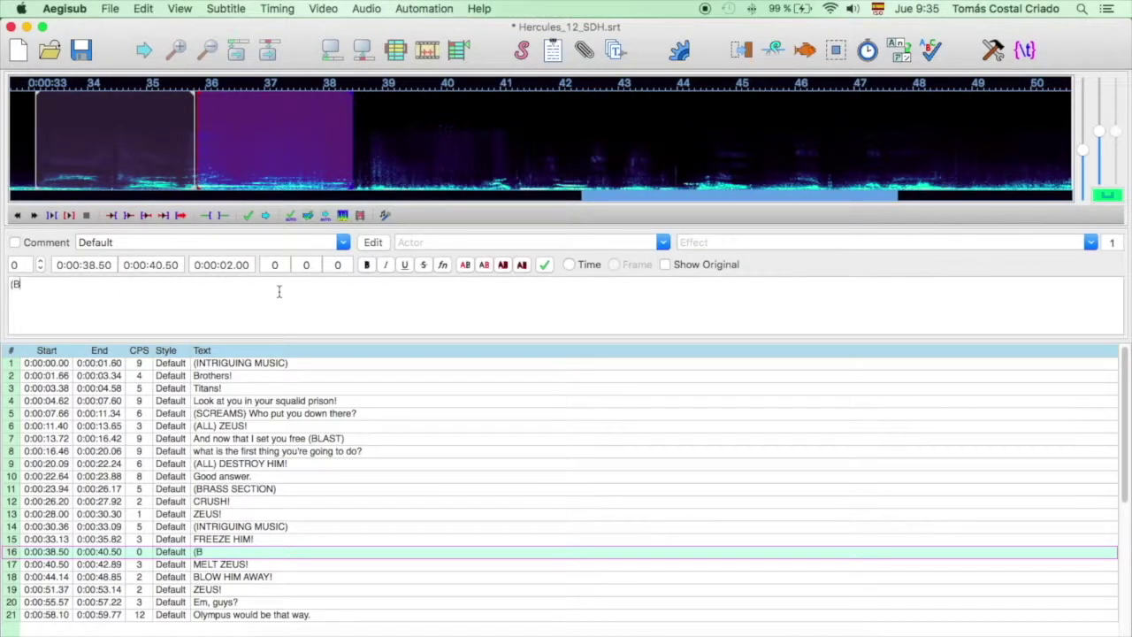
type("(BLIZZARD")
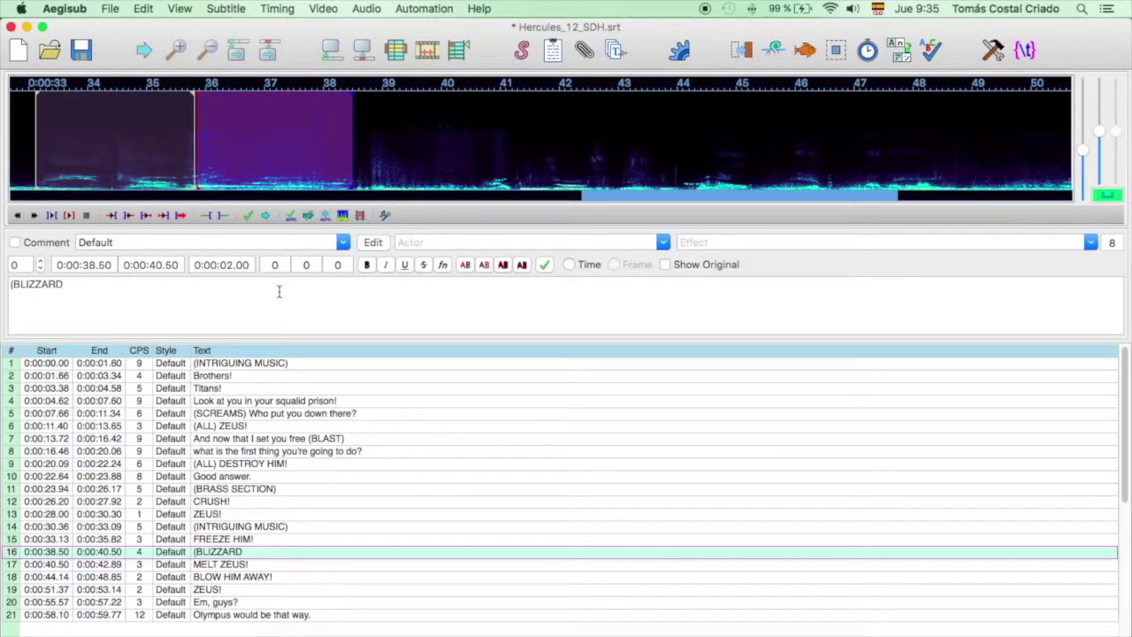
key("Return")
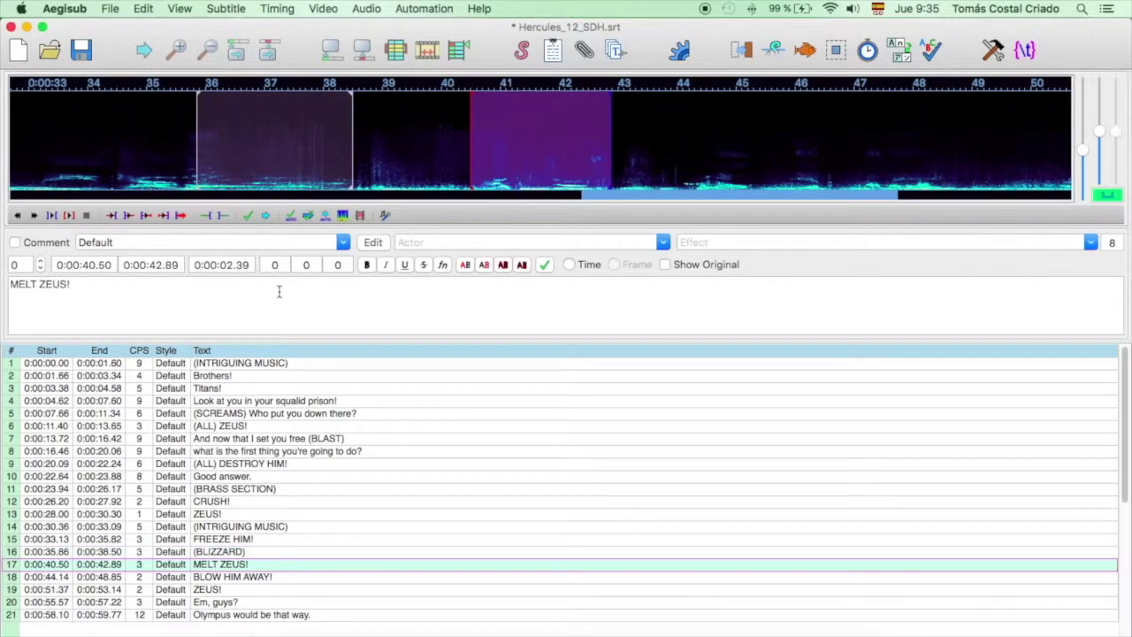
right_click(283, 571)
Add a (THUNDER) line at 0:00:38.54–0:00:40.50, then commit MELT ZEUS! starting 0:00:40.54.
left_click(311, 571)
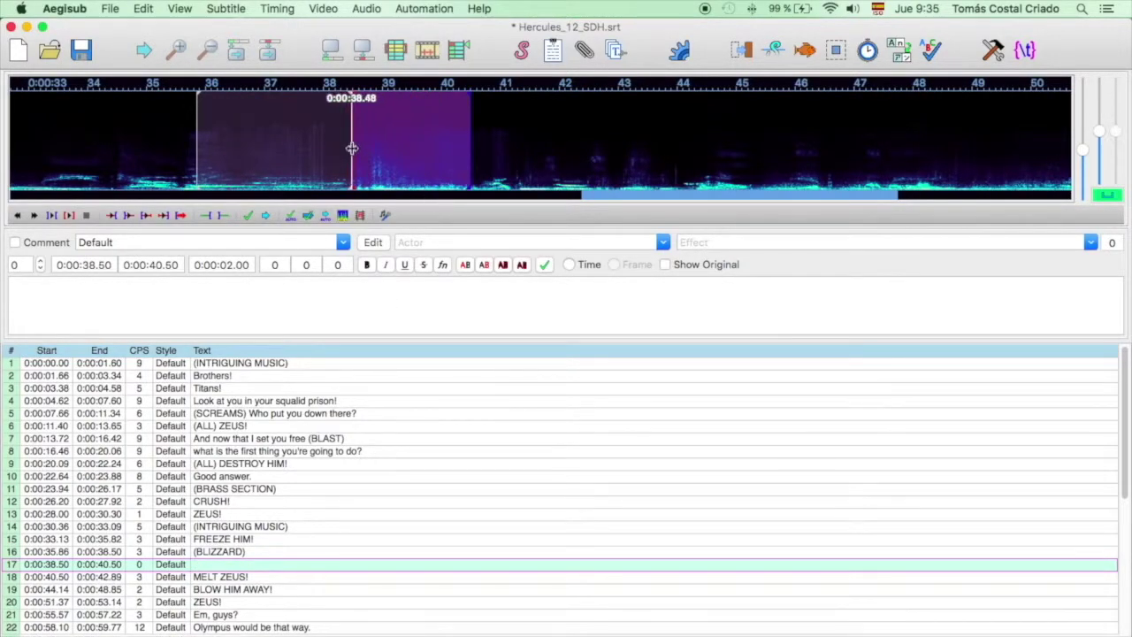
key("s")
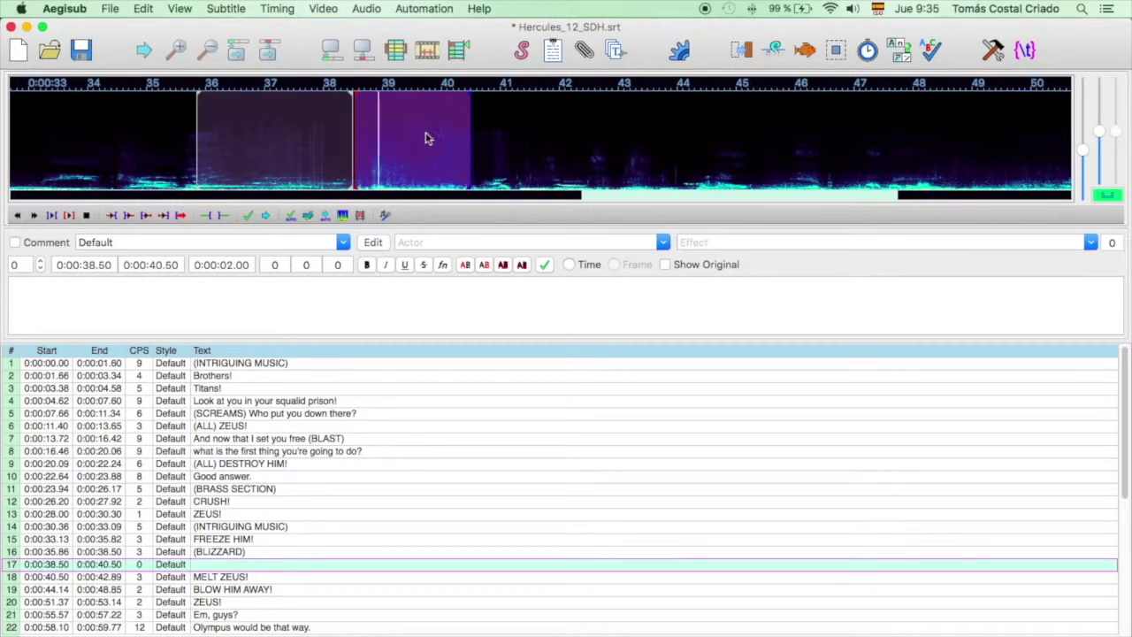
left_click(369, 299)
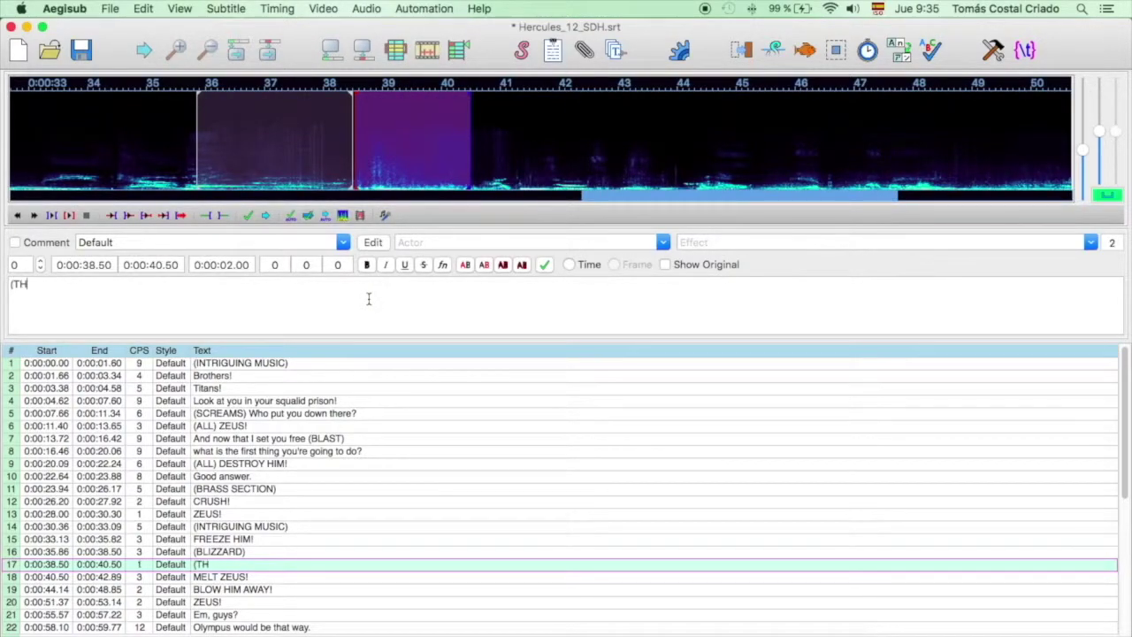
type("(THUNDER")
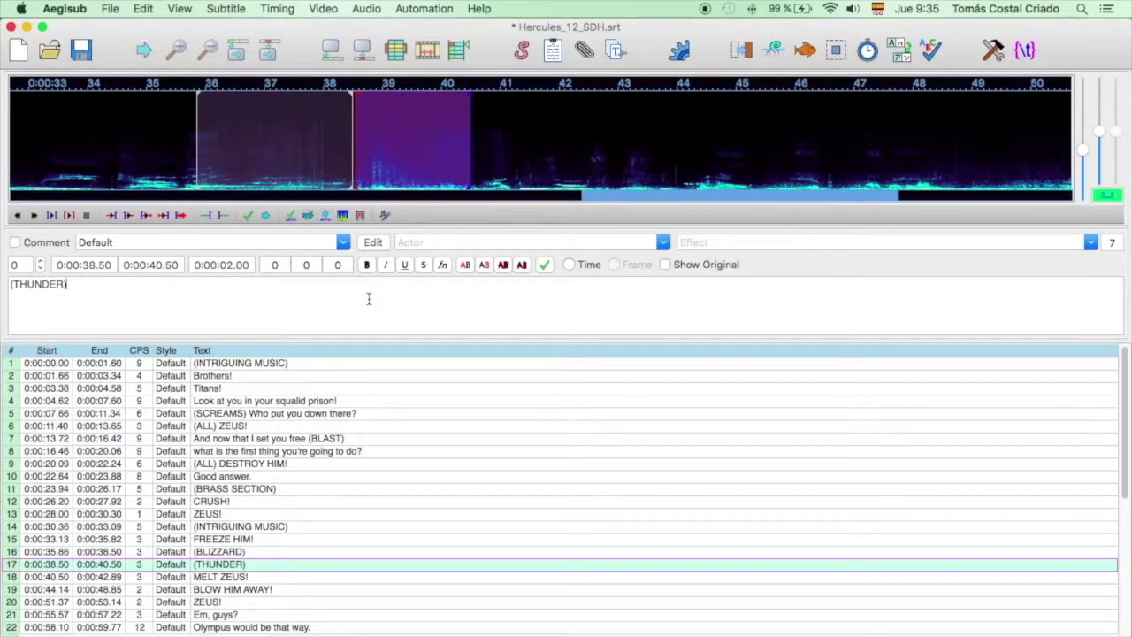
key("Return")
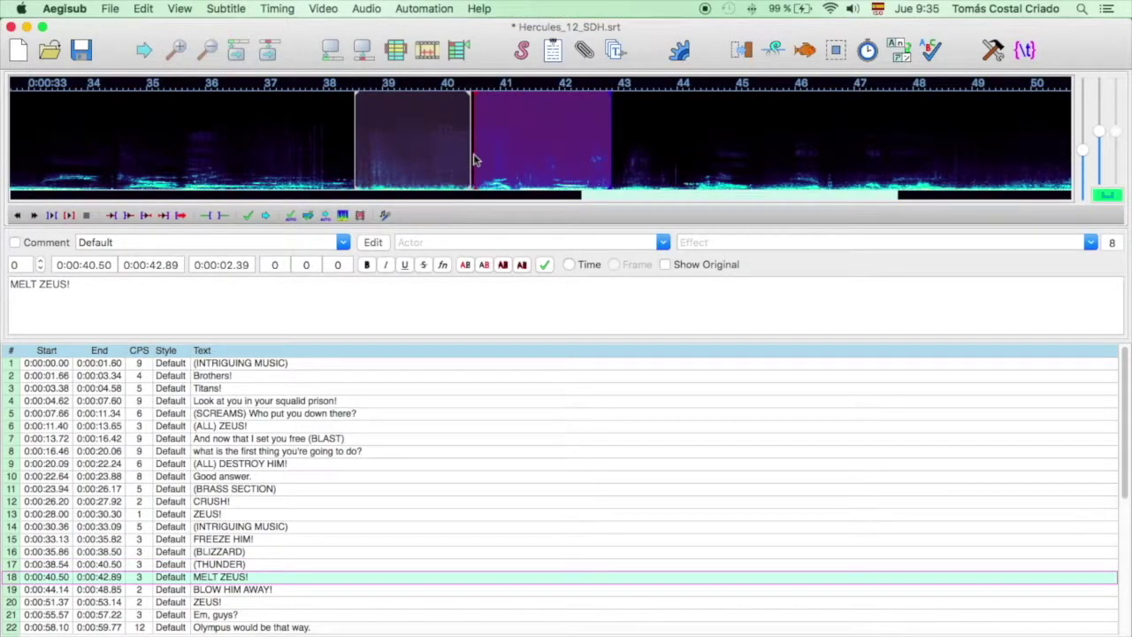
key("space")
key("Return")
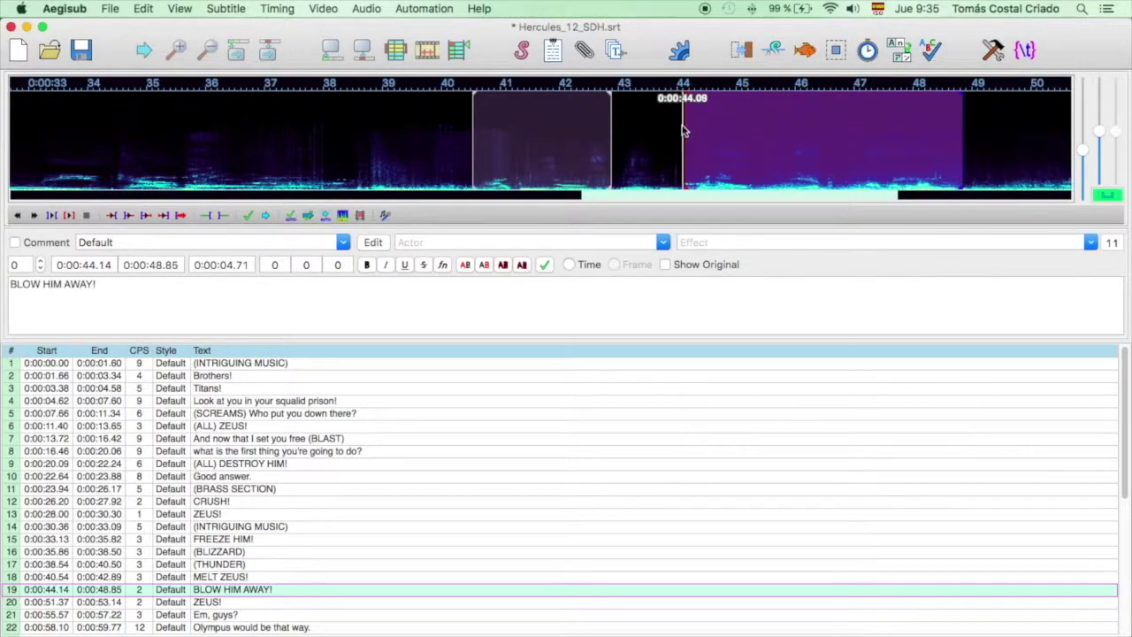
Move the BLOW HIM AWAY! start back to 0:00:44.00, keeping its 0:00:48.85 end.
left_click(643, 139)
left_click_drag(643, 139, 618, 143)
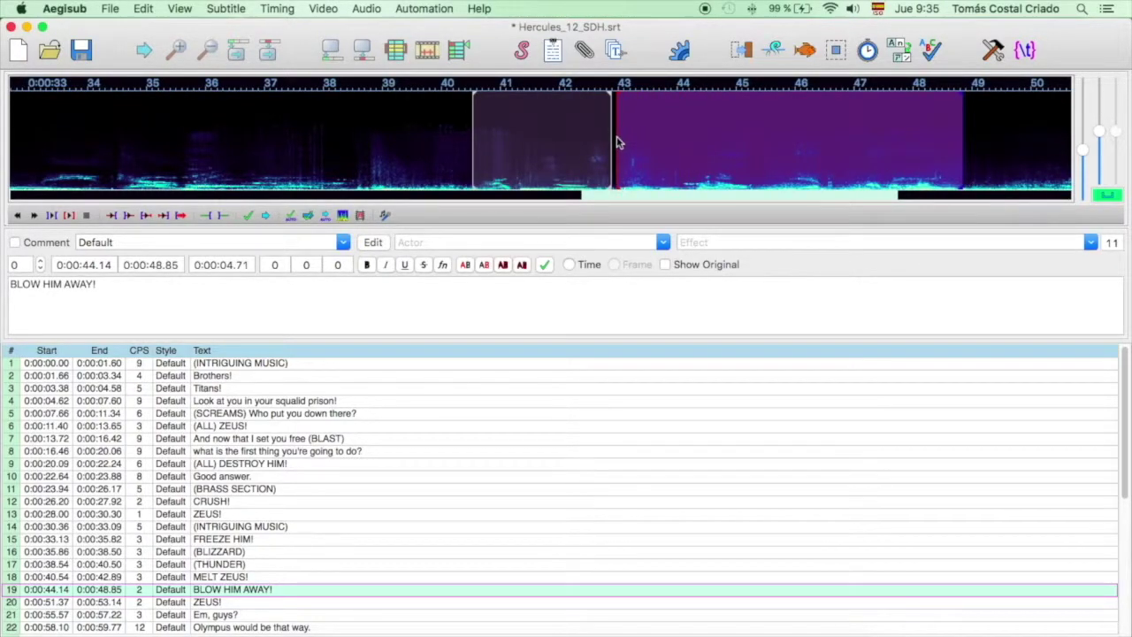
key("space")
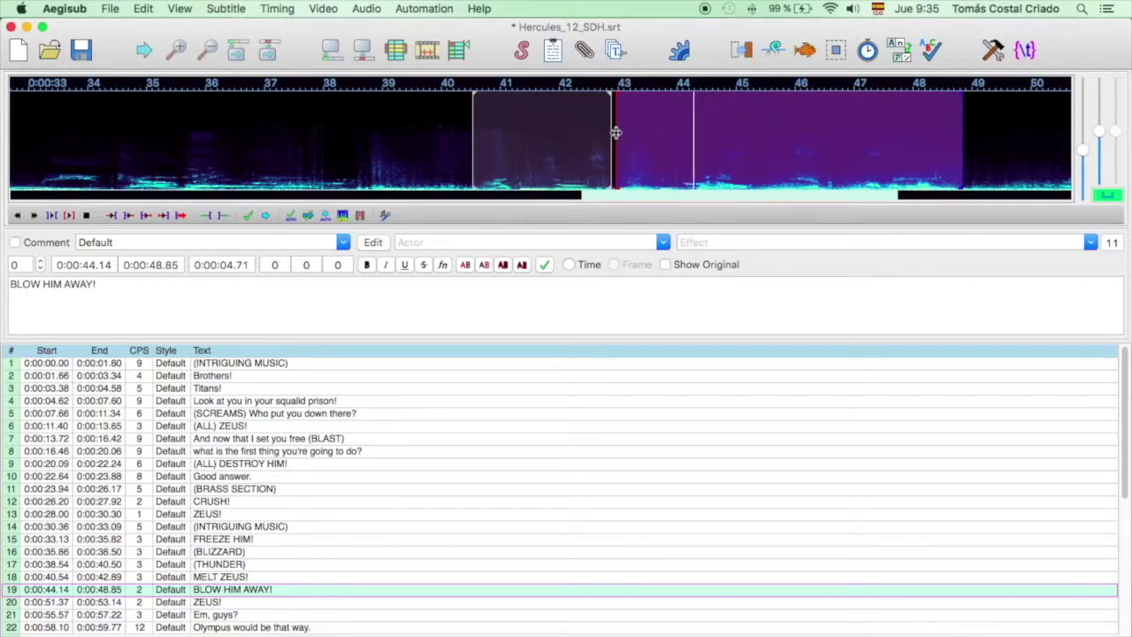
left_click_drag(617, 133, 679, 142)
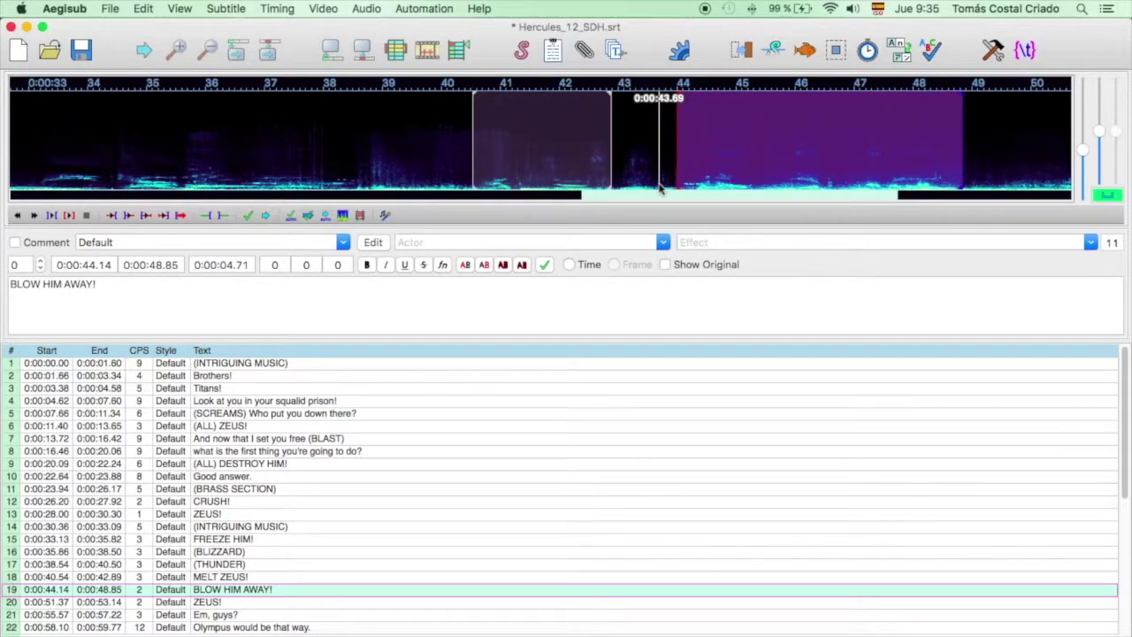
key("Return")
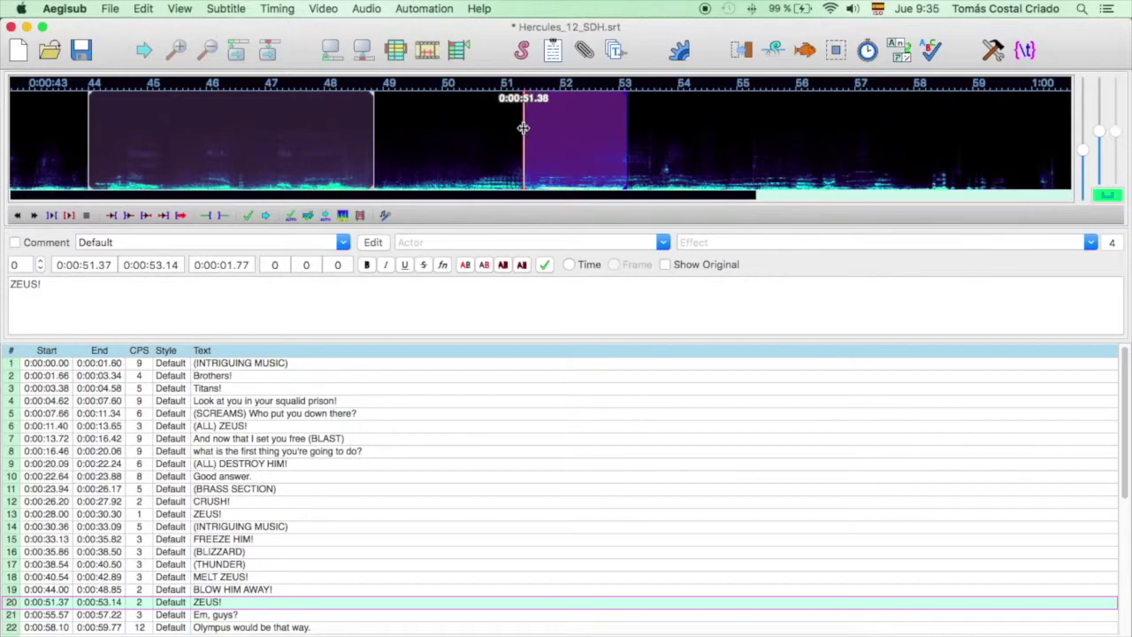
Insert a new line before ZEUS! and set its start to 0:00:50.02.
right_click(272, 609)
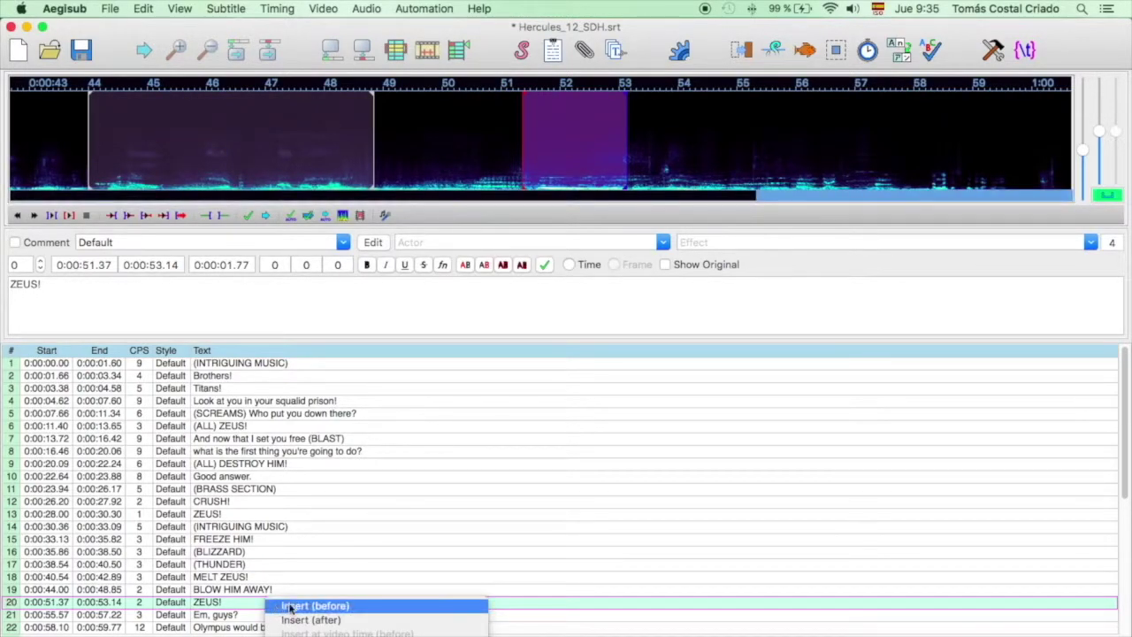
left_click(292, 607)
left_click_drag(400, 162, 377, 159)
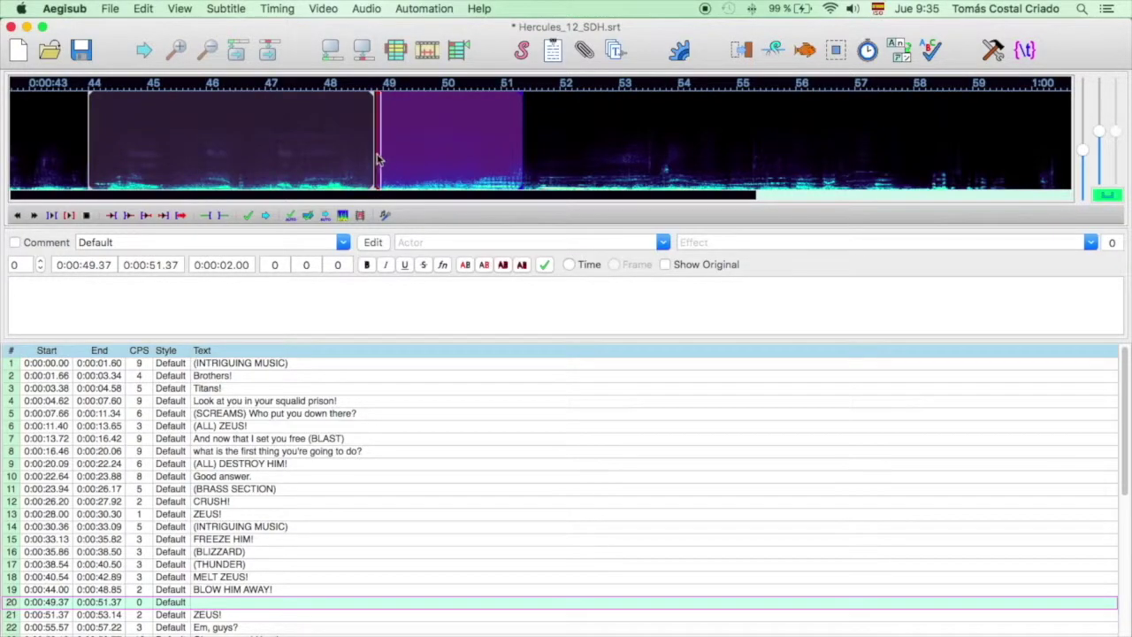
key("space")
left_click_drag(380, 143, 444, 144)
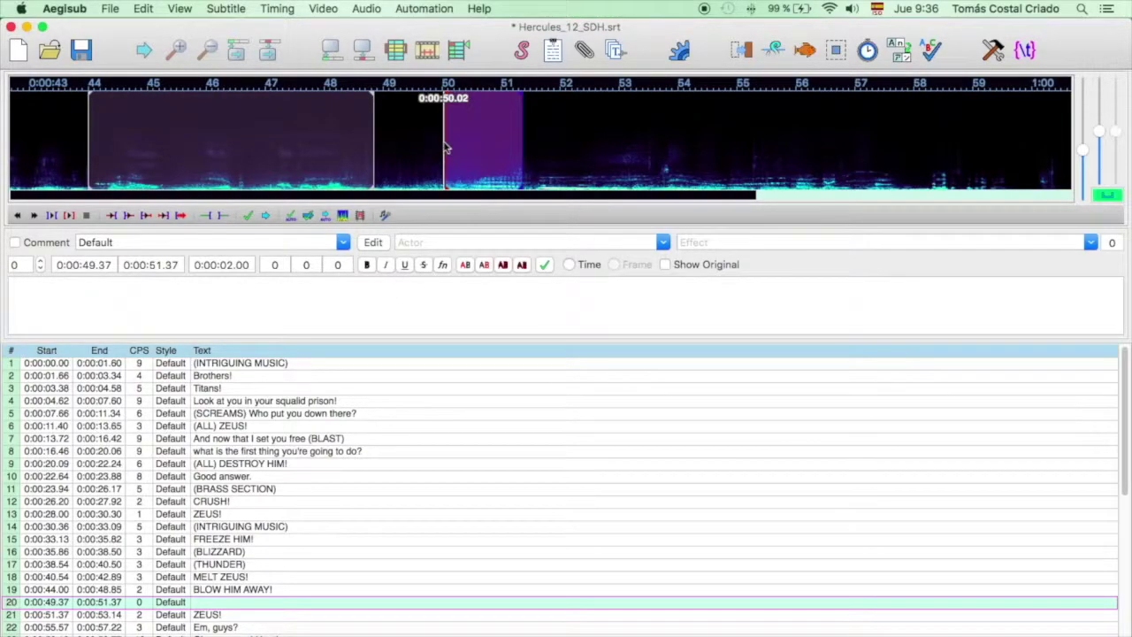
key("space")
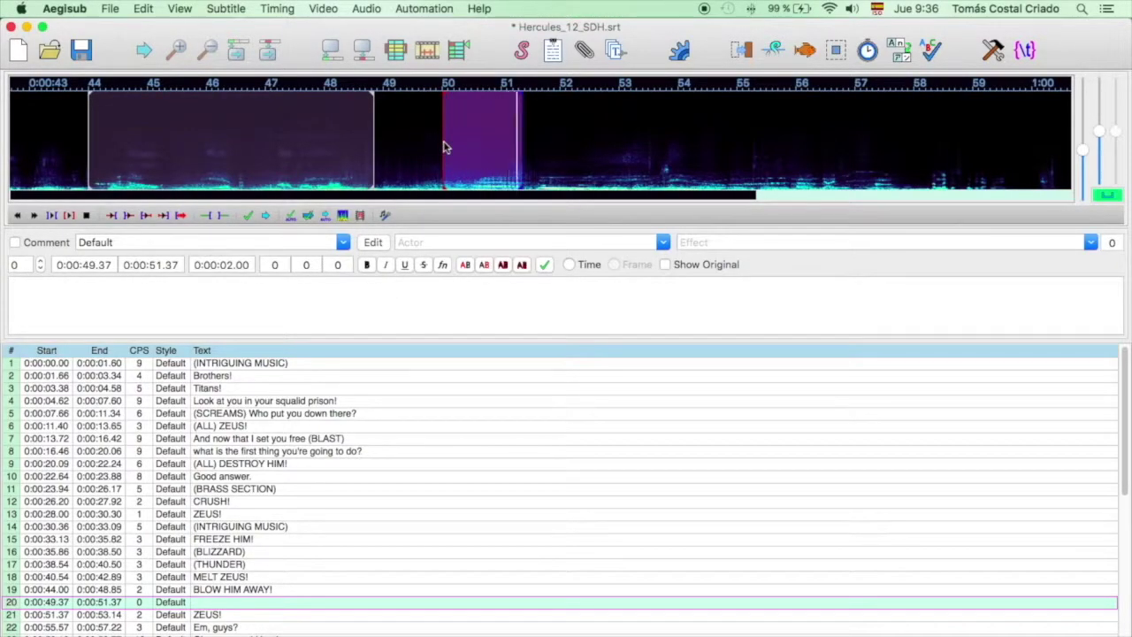
Label it (BLEAT), ending 0:00:51.37, and commit ZEUS! starting at 0:00:51.41.
left_click(377, 308)
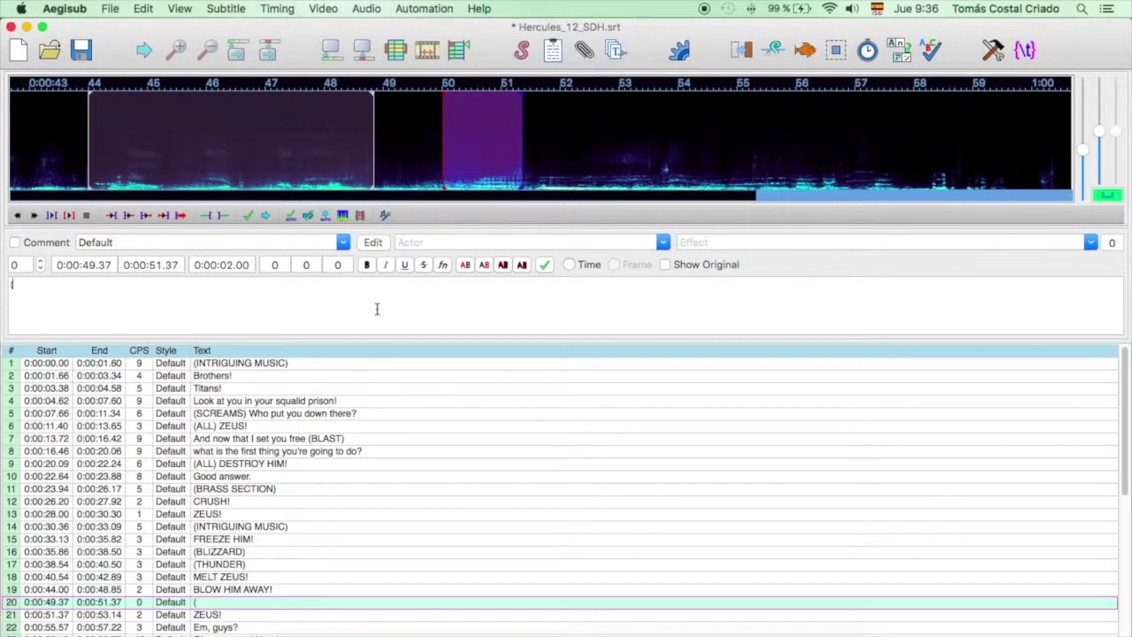
type("(BLA")
key("BackSpace")
type("EAT")
key("Return")
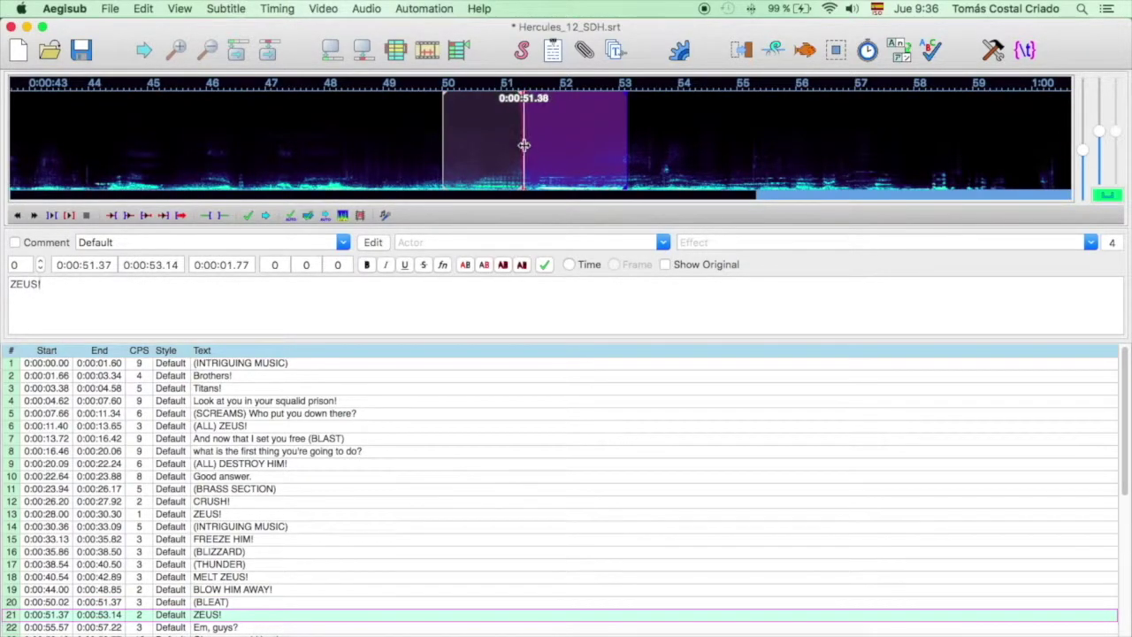
key("s")
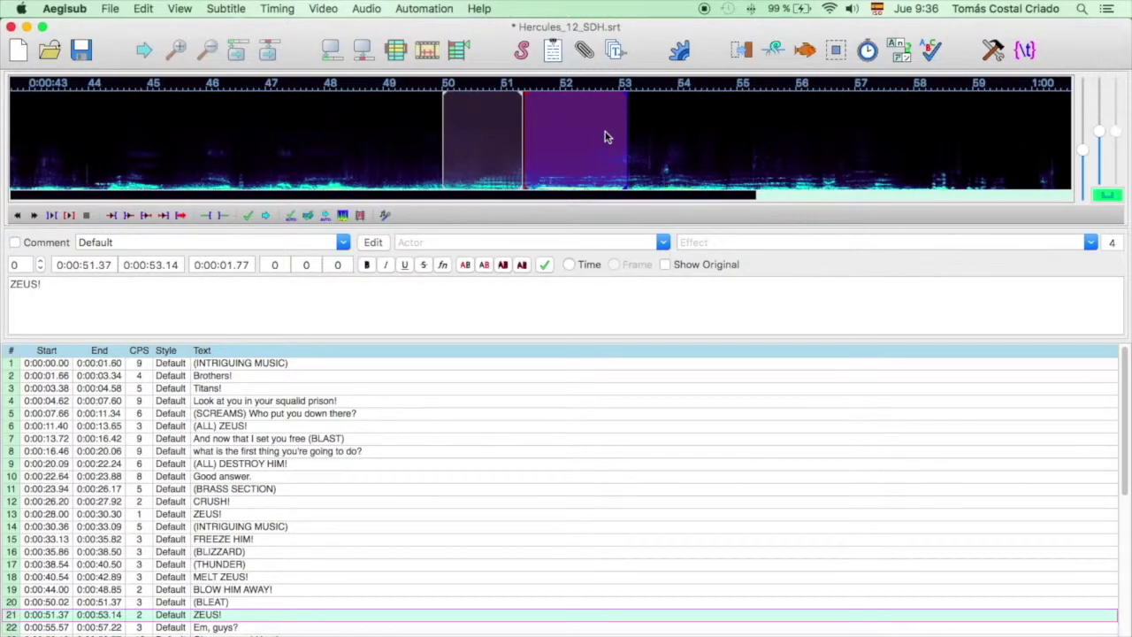
key("Return")
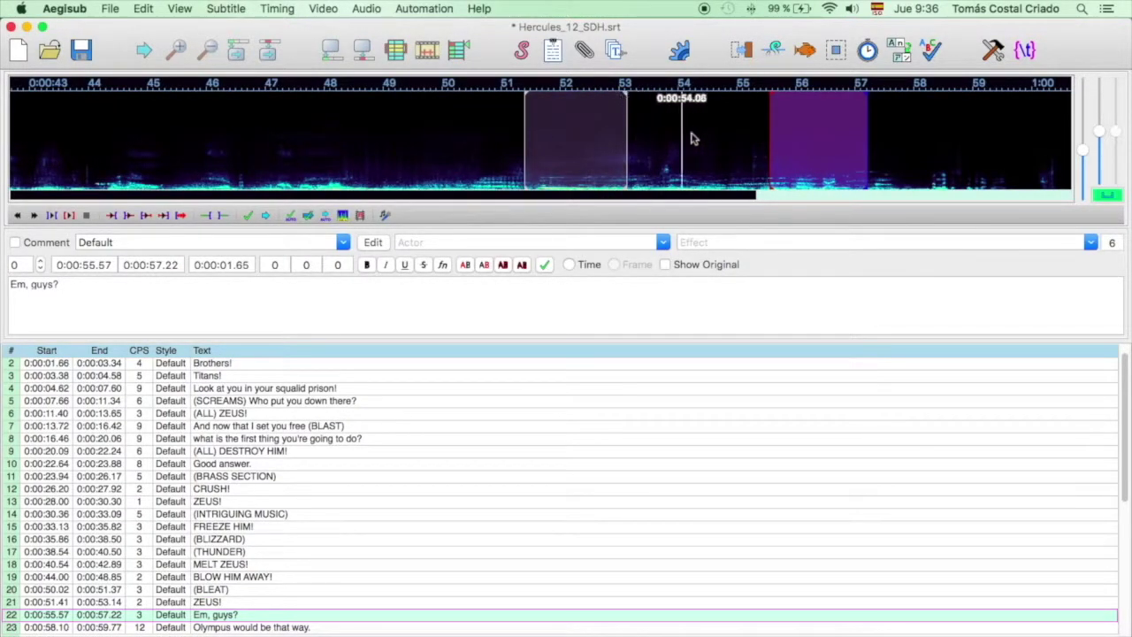
Insert '(WHISPERS) FREEZE HIM!' before Em, guys?, spanning 0:00:53.18–0:00:55.57.
right_click(274, 618)
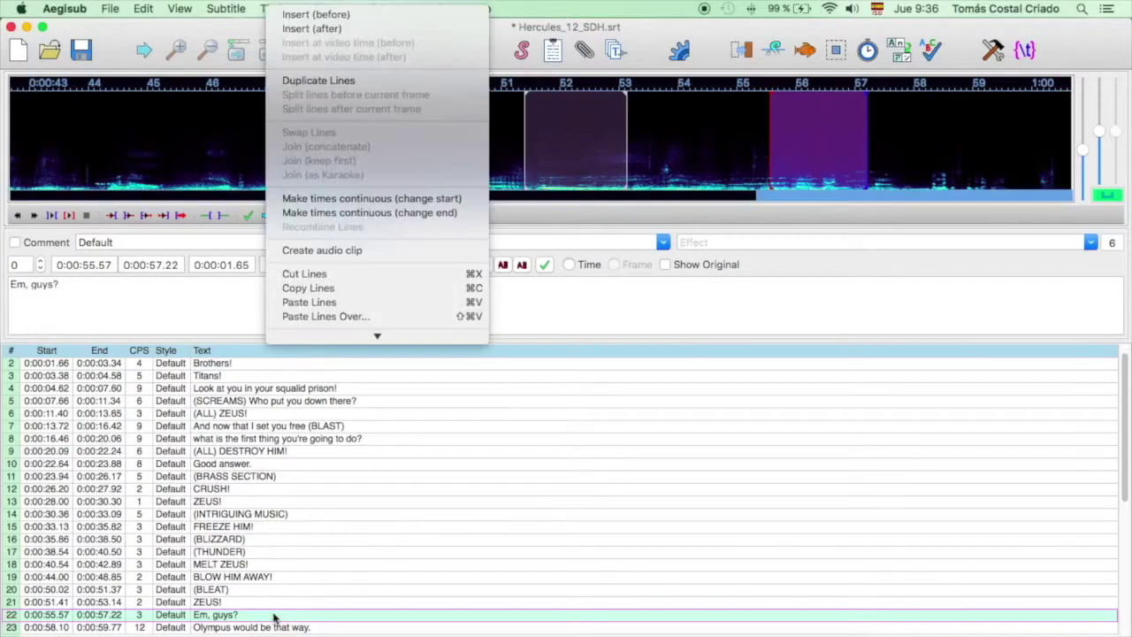
left_click(369, 13)
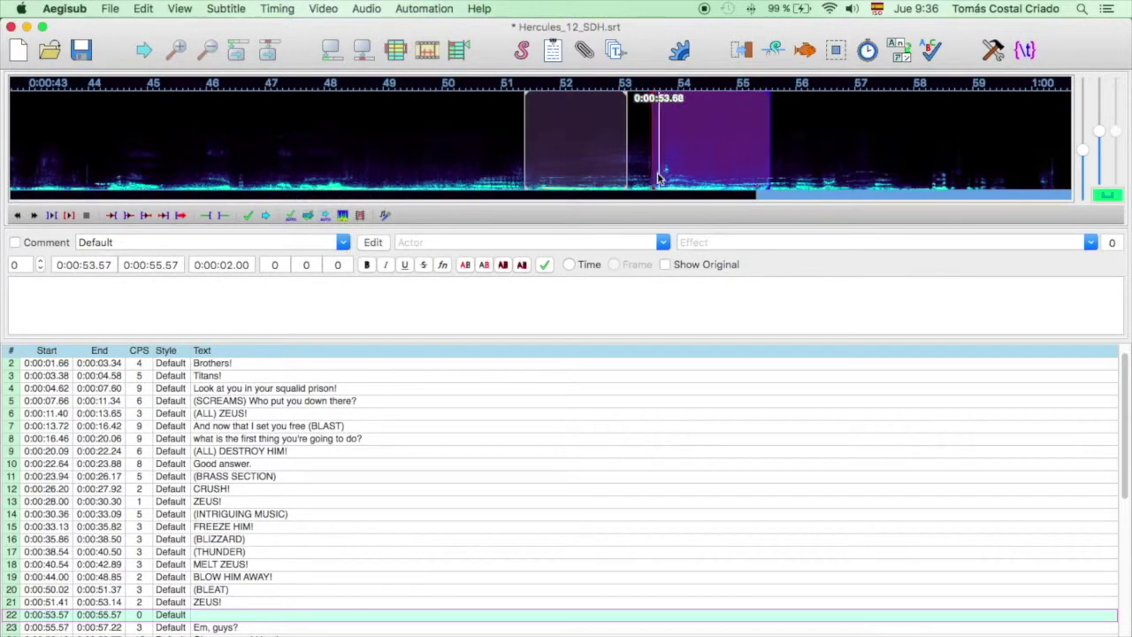
left_click_drag(658, 177, 630, 164)
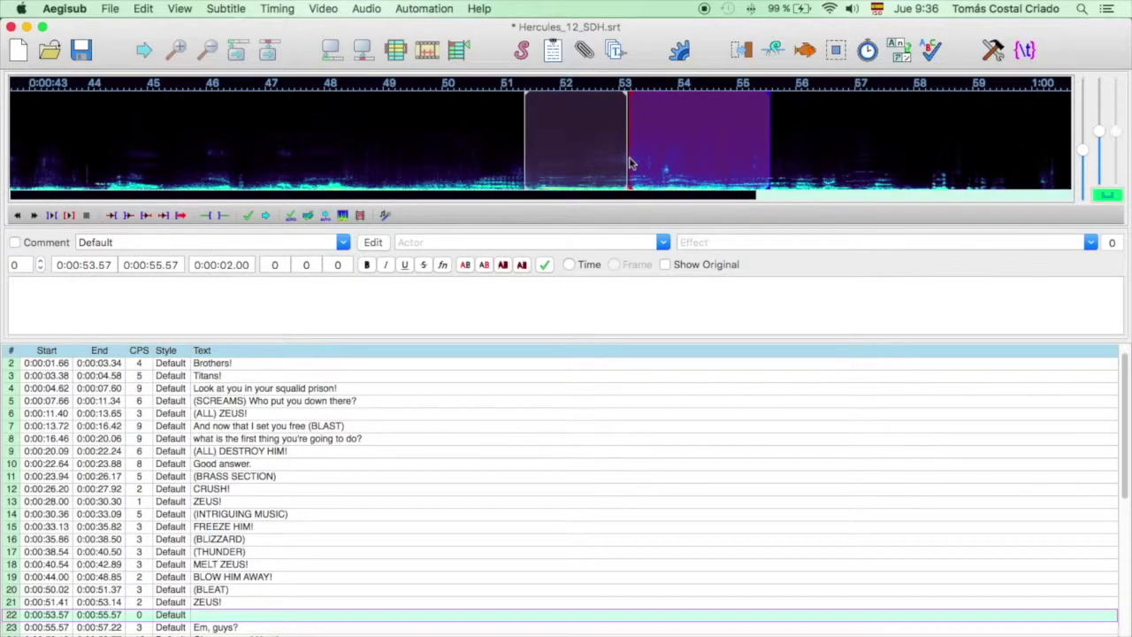
key("s")
key("s")
left_click(577, 299)
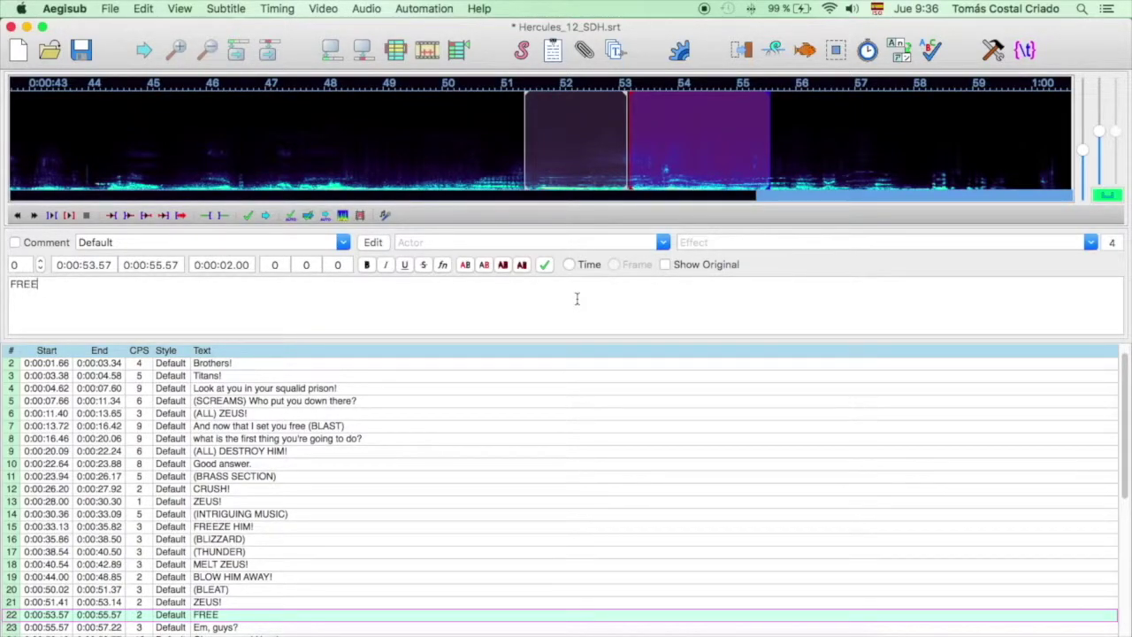
type("FREEZE HIM!")
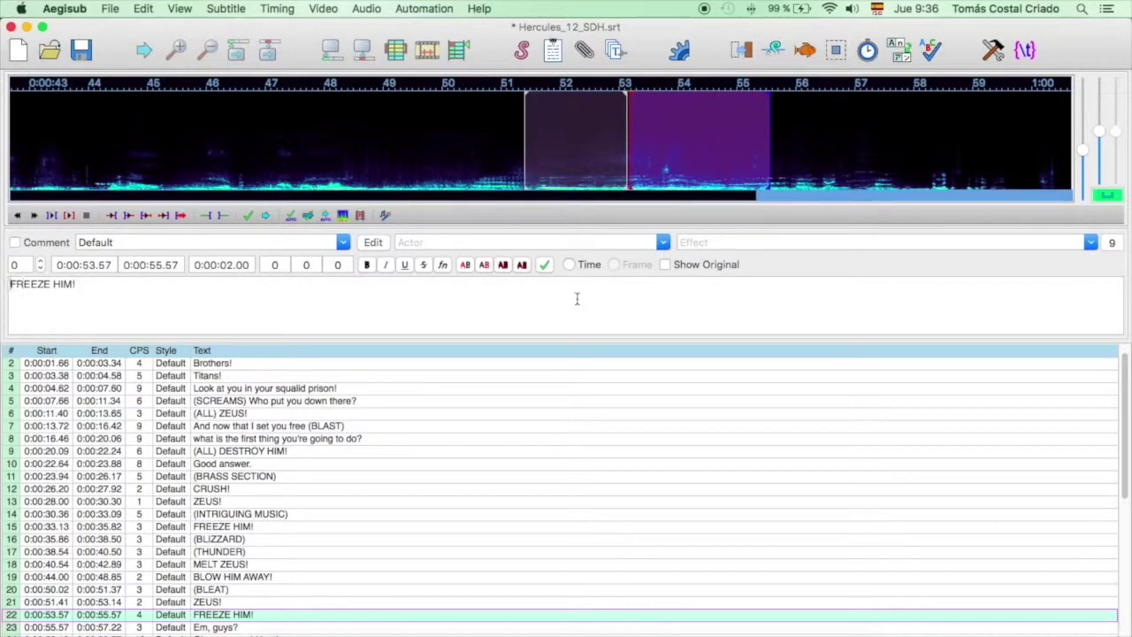
type("(WHISPERS")
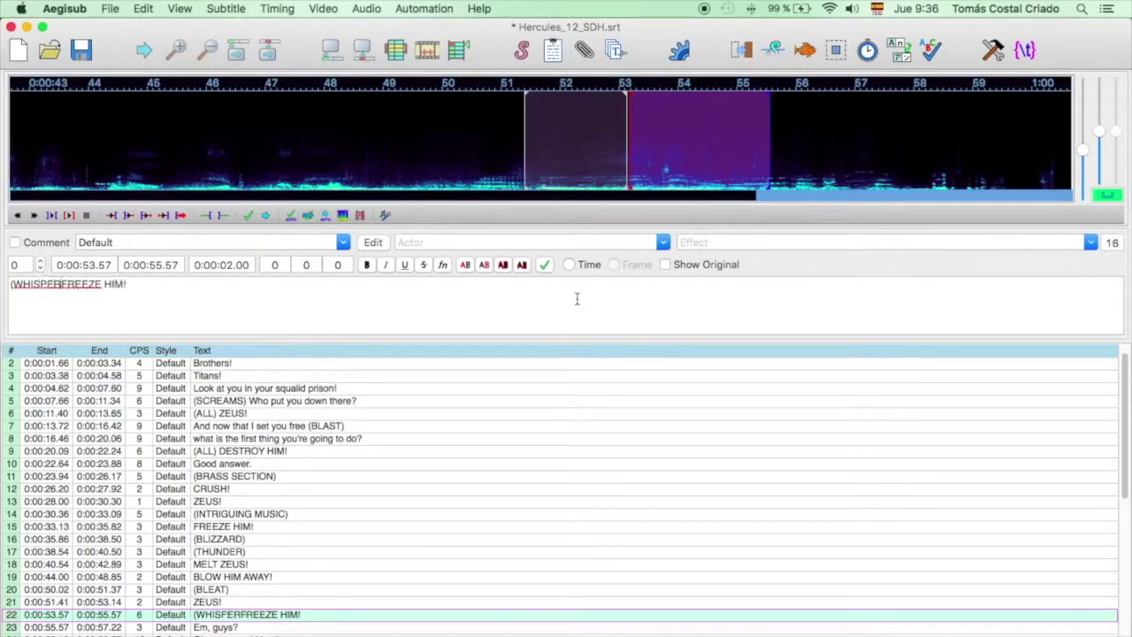
type(")")
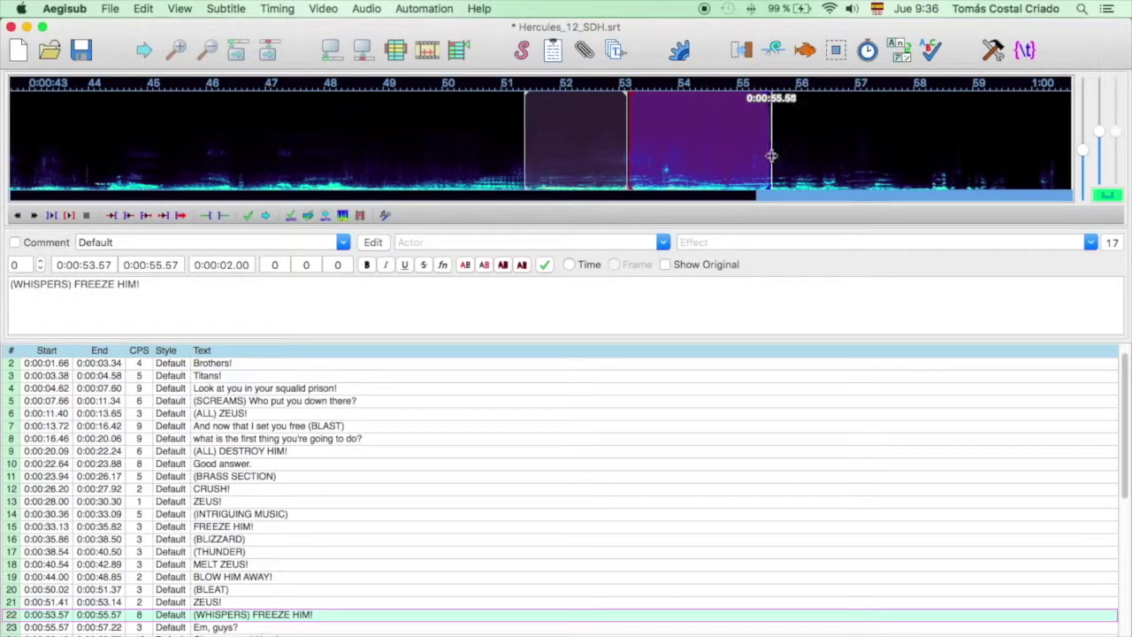
key("ctrl+space")
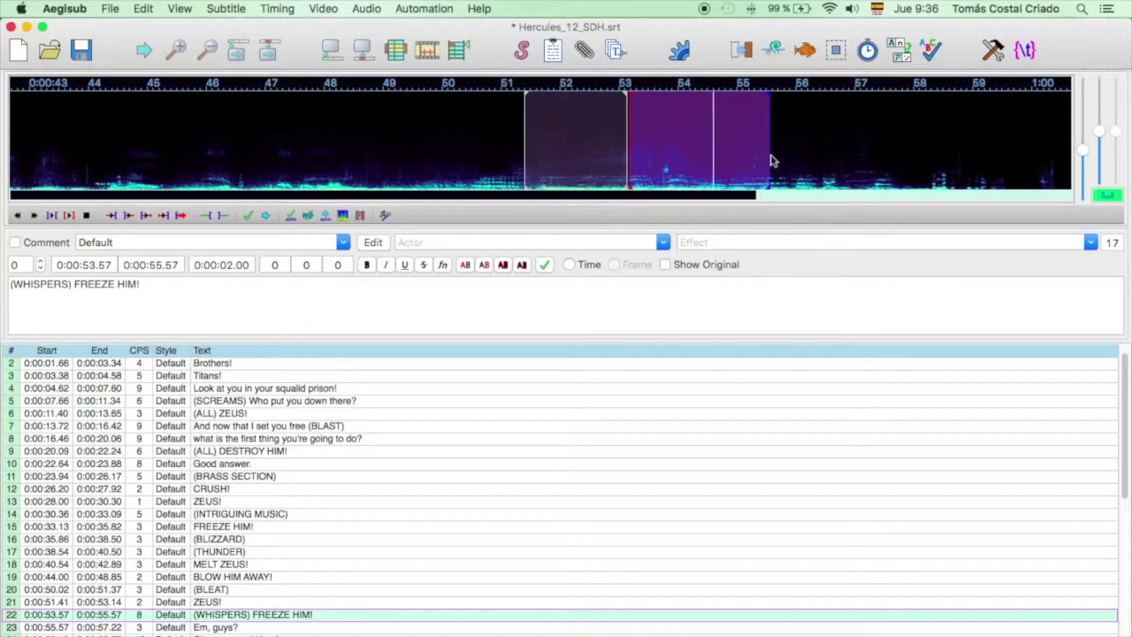
key("Return")
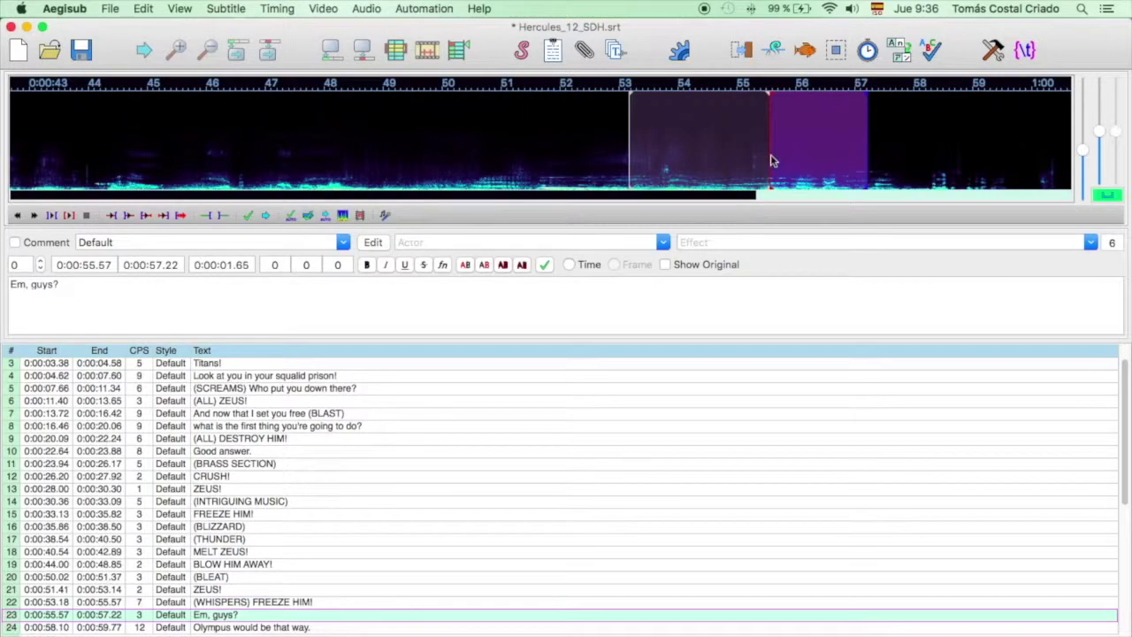
key("ctrl+space")
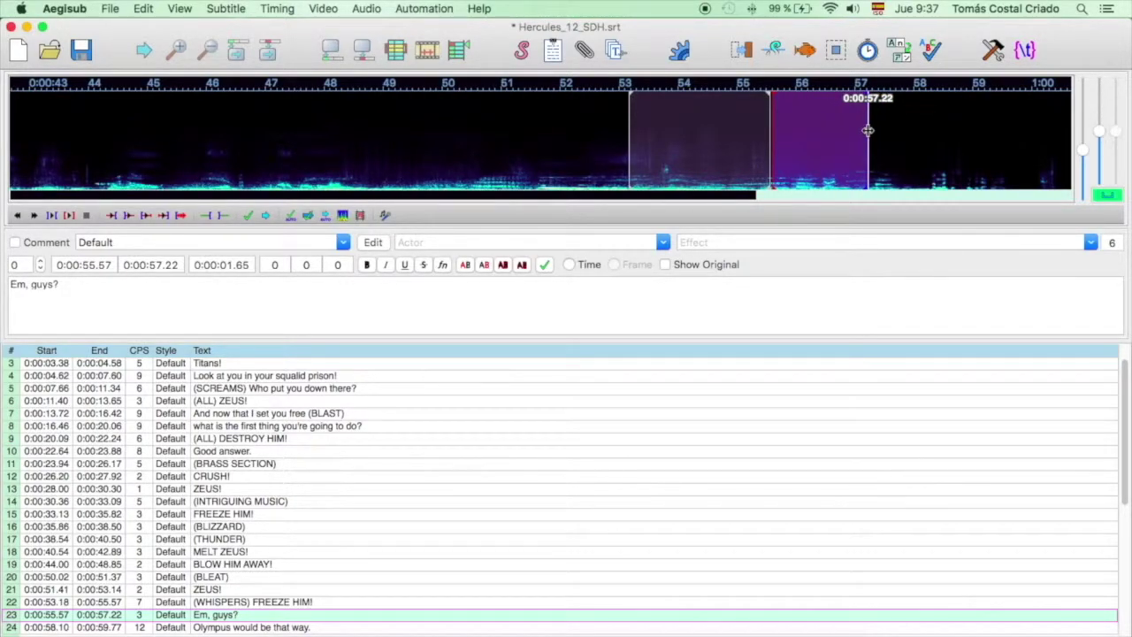
Commit line 23 and start line 24 'Olympus would be that way.' at 0:00:58.09.
key("Return")
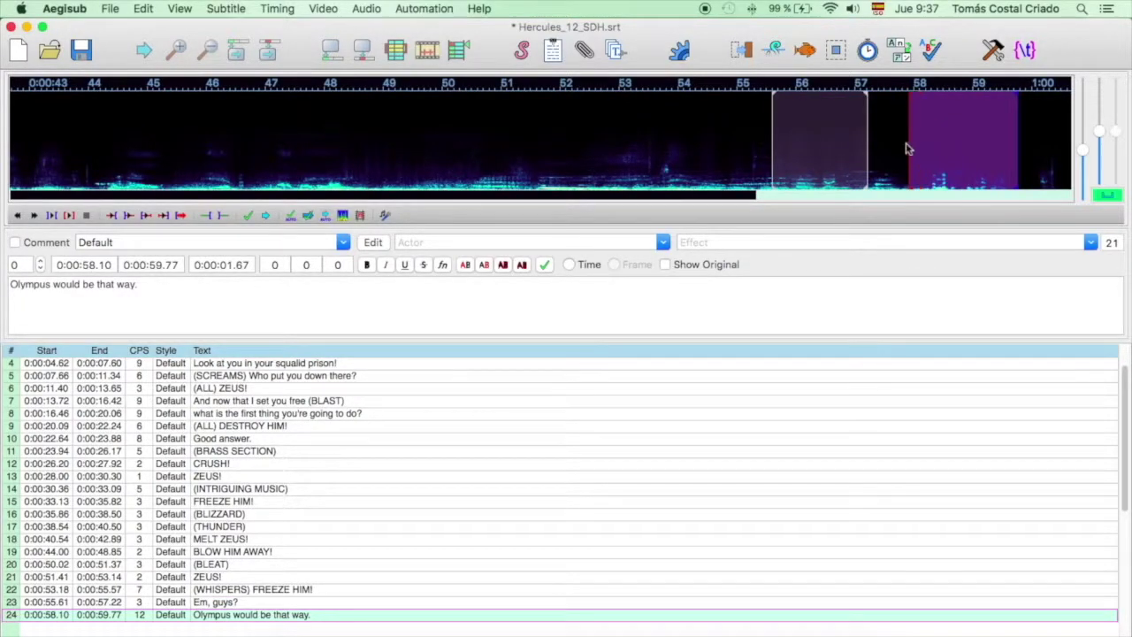
left_click_drag(906, 148, 873, 150)
key("s")
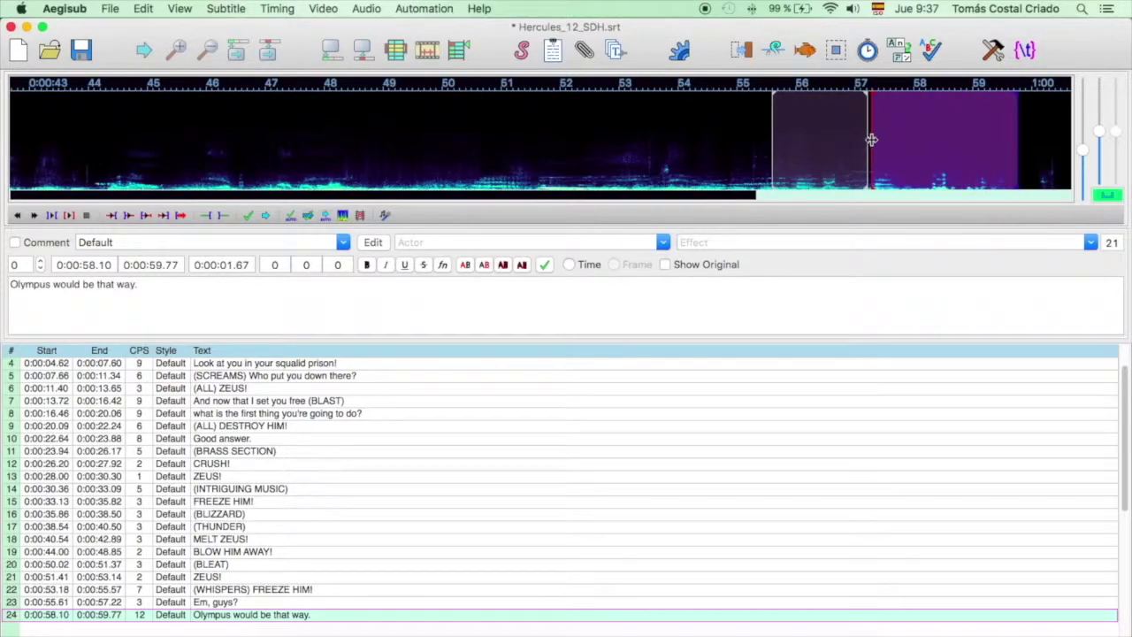
left_click_drag(871, 139, 917, 146)
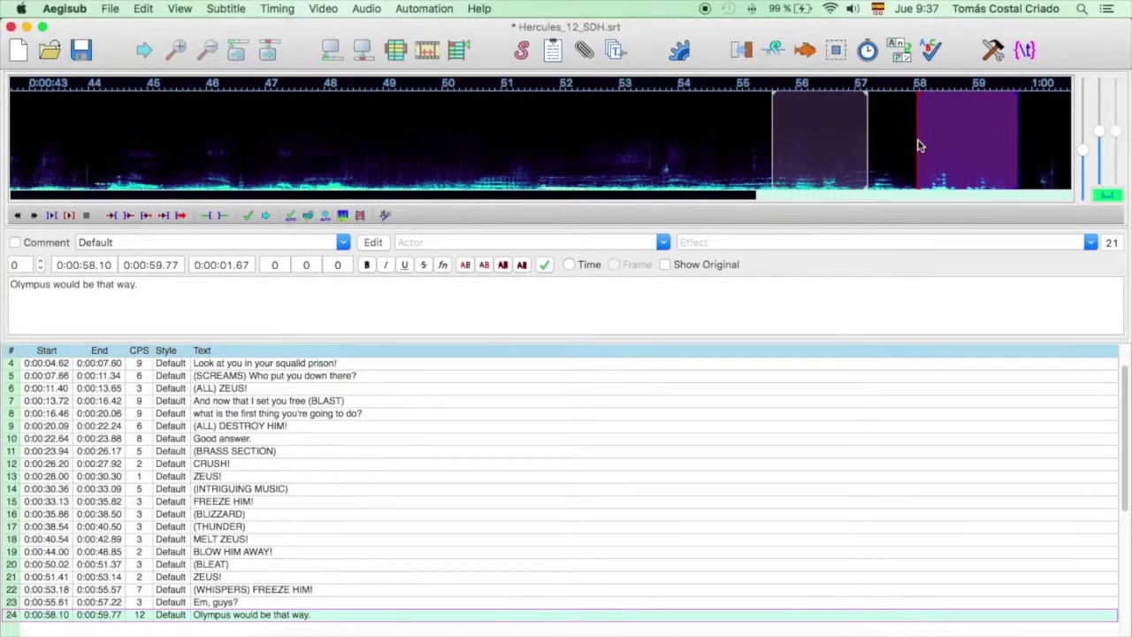
key("Return")
Rewrite line 23 as '- Em, guys?\N- (GRUNT)', ending at 0:00:58.05.
left_click(272, 594)
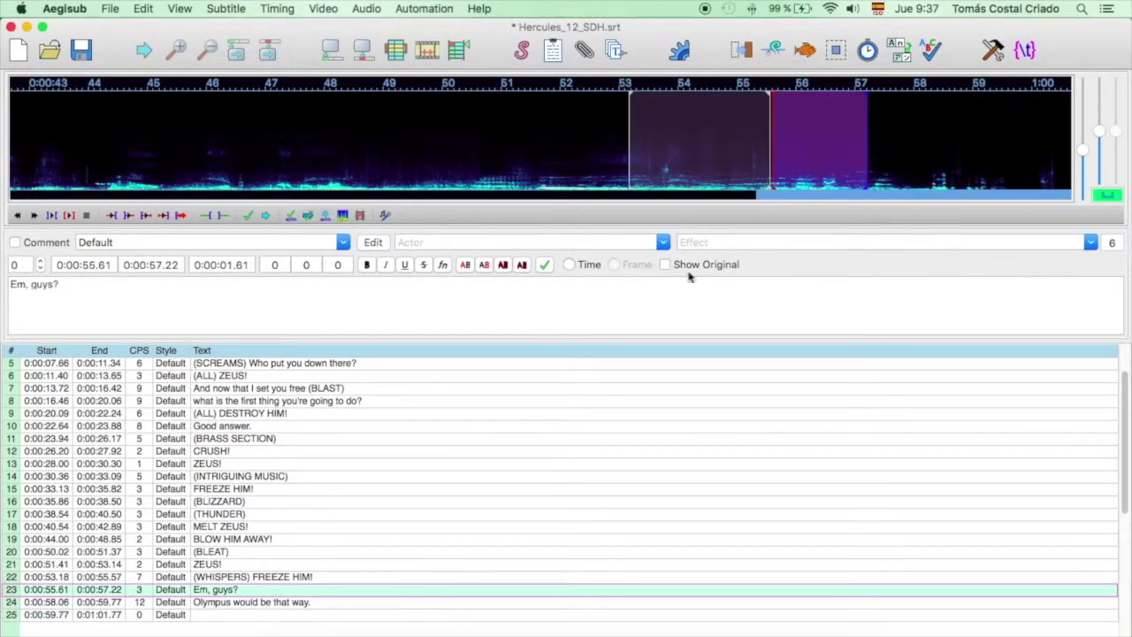
left_click_drag(915, 147, 920, 148)
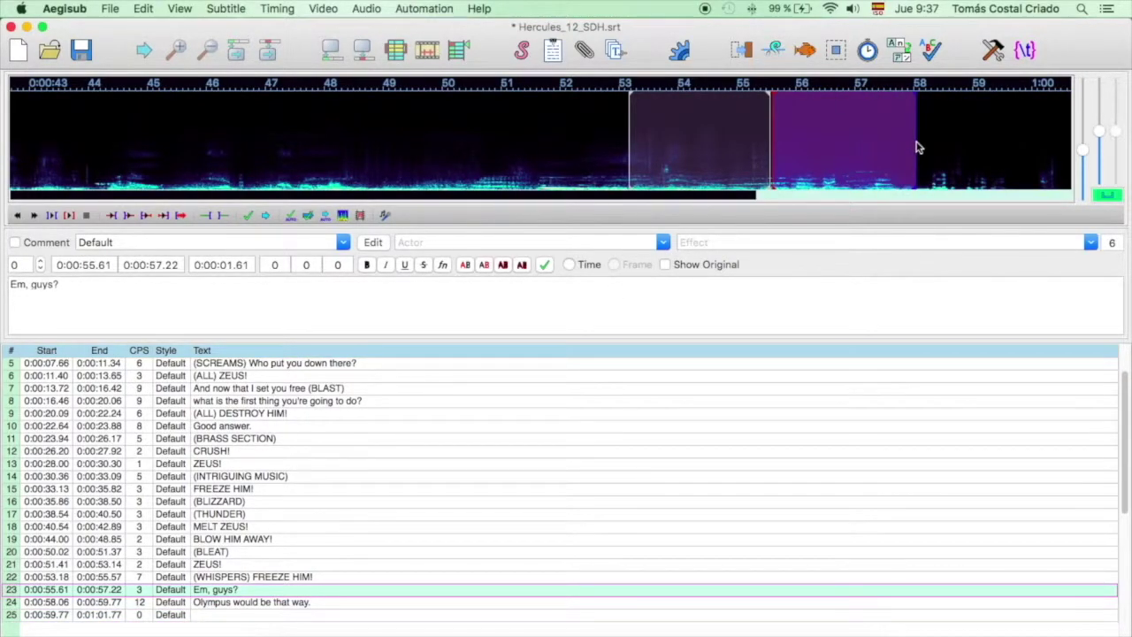
key("s")
left_click(10, 284)
type("-")
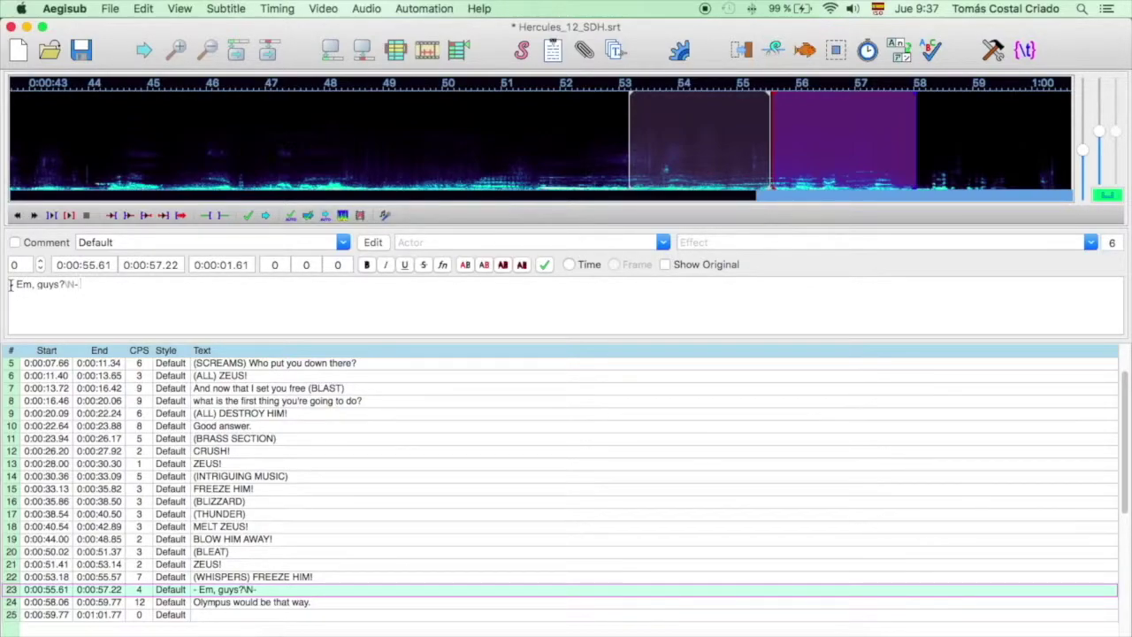
type("GRUNT")
key("Return")
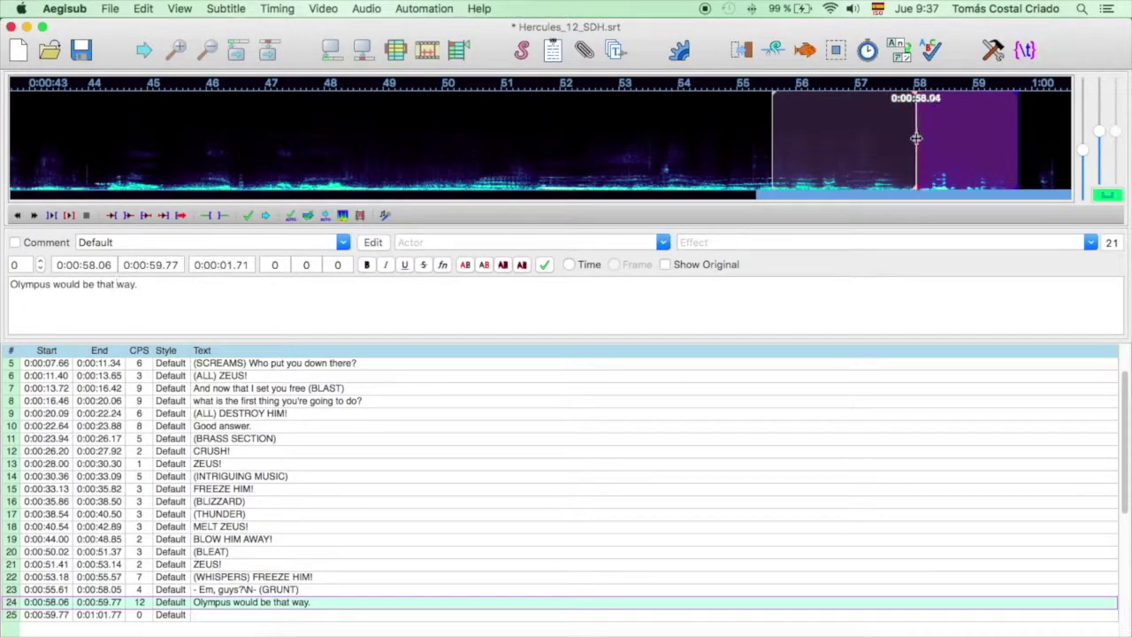
Trim line 24's end to 0:00:59.53 and commit it.
key("s")
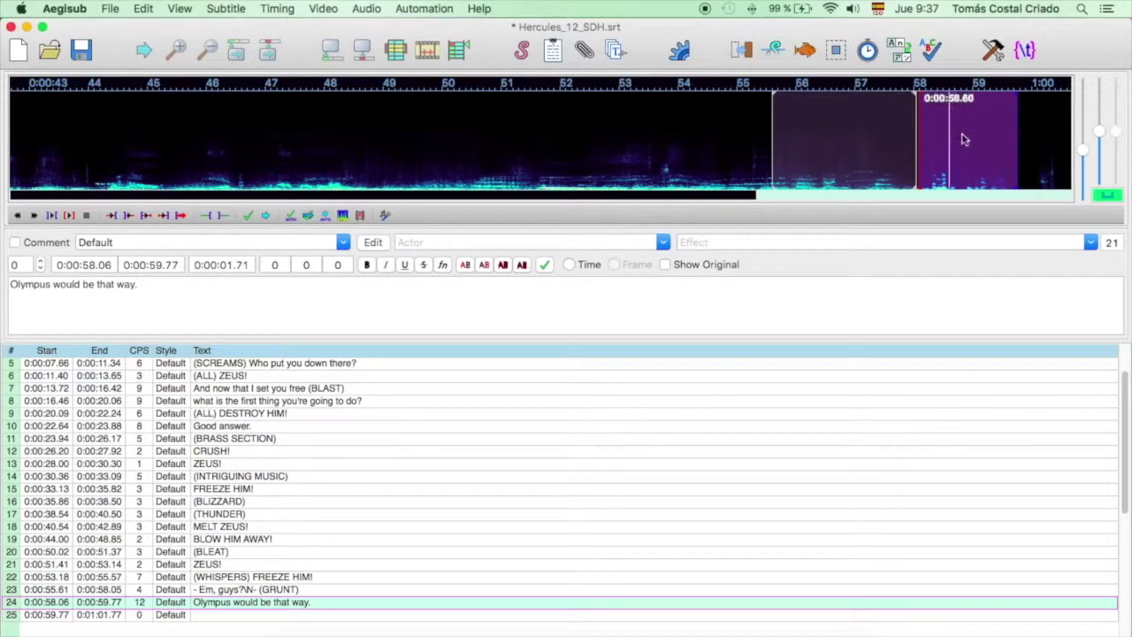
left_click_drag(1017, 144, 1005, 147)
key("Return")
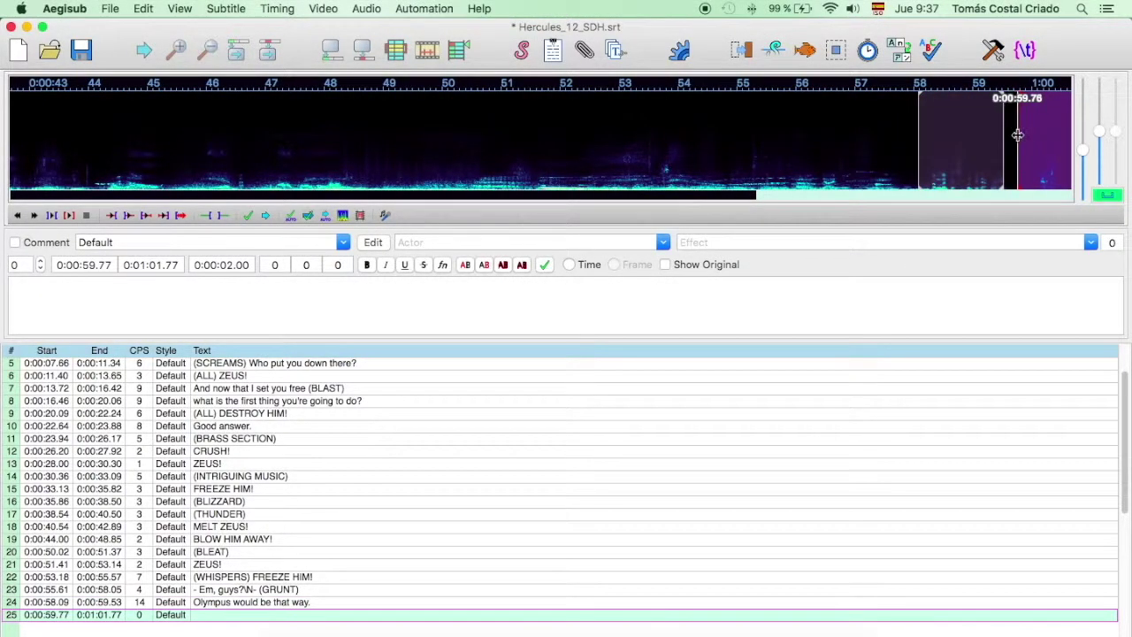
Enter (CLICK) as line 25, spanning 0:00:59.68–0:01:01.77.
key("s")
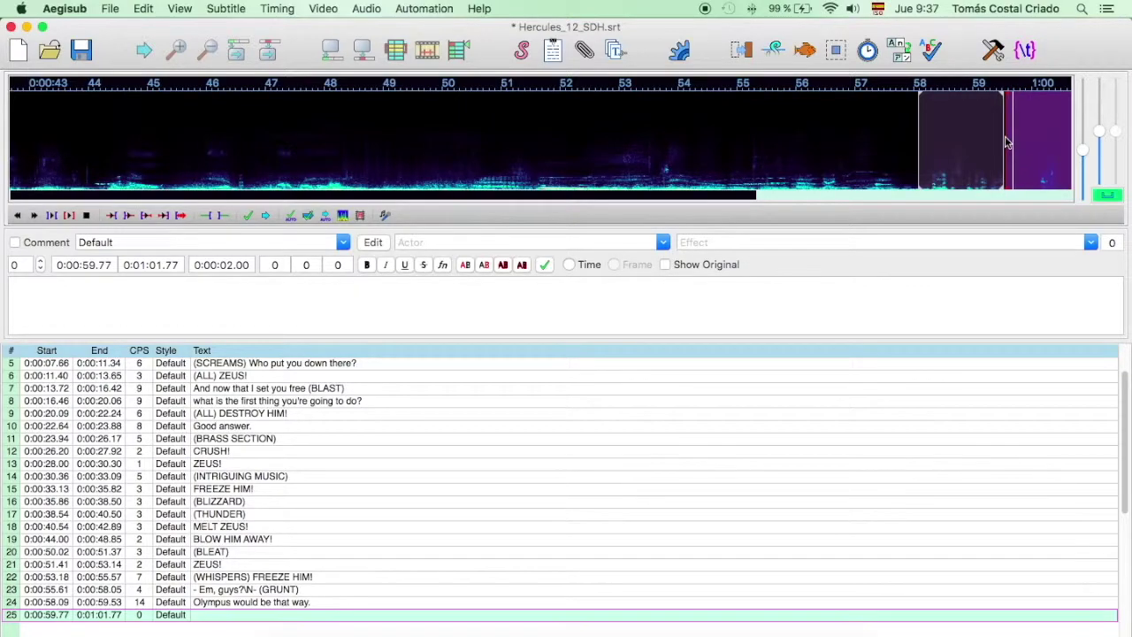
key("s")
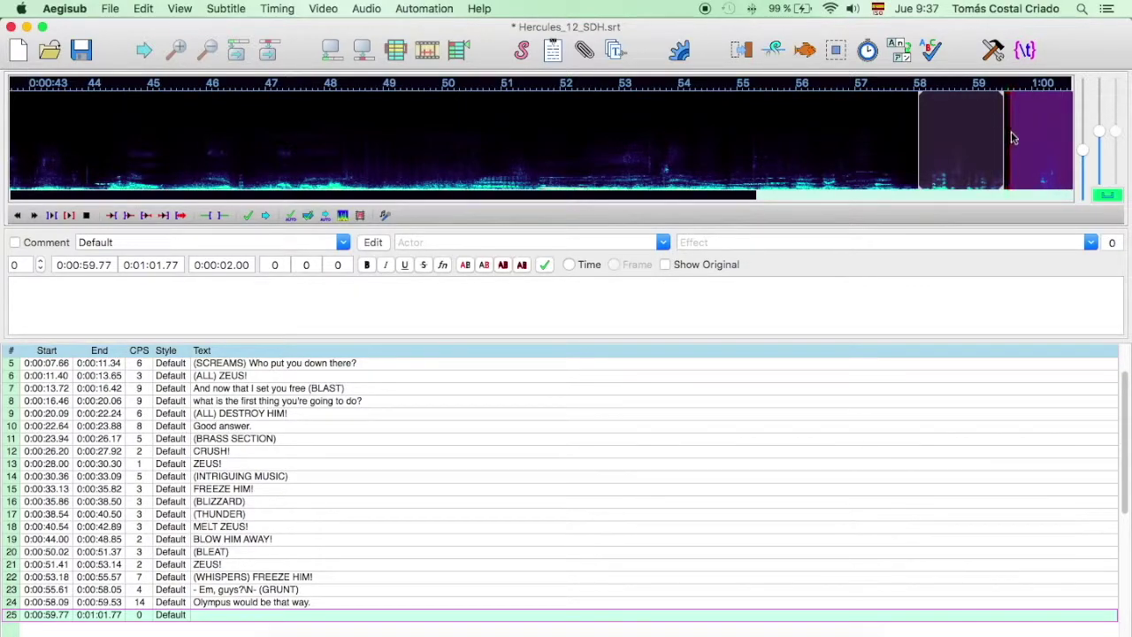
left_click(523, 291)
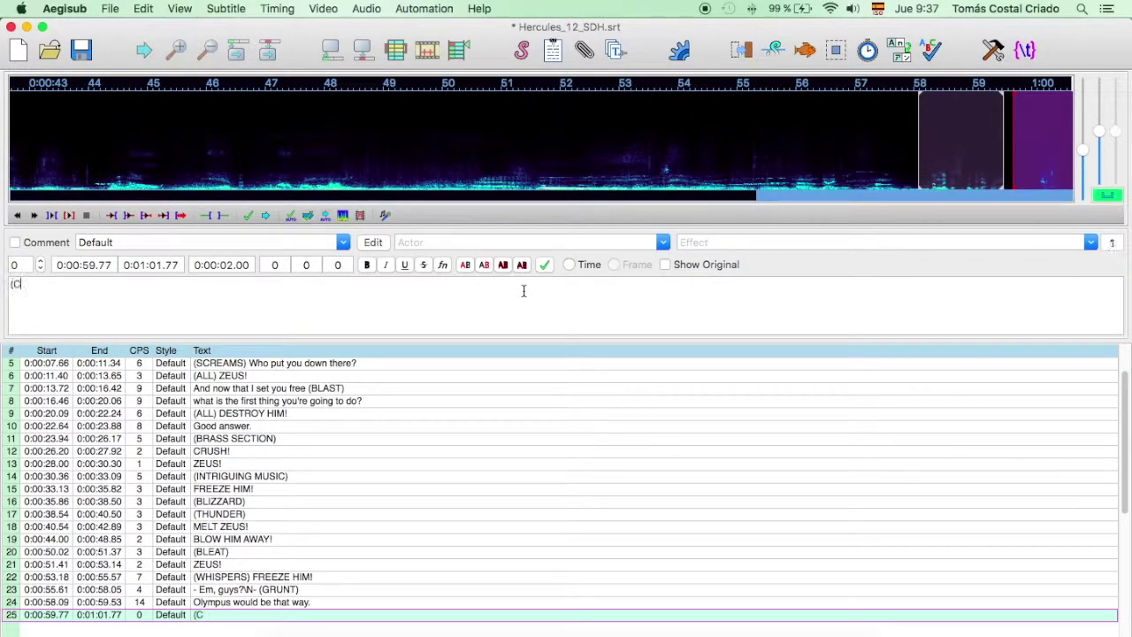
key("Return")
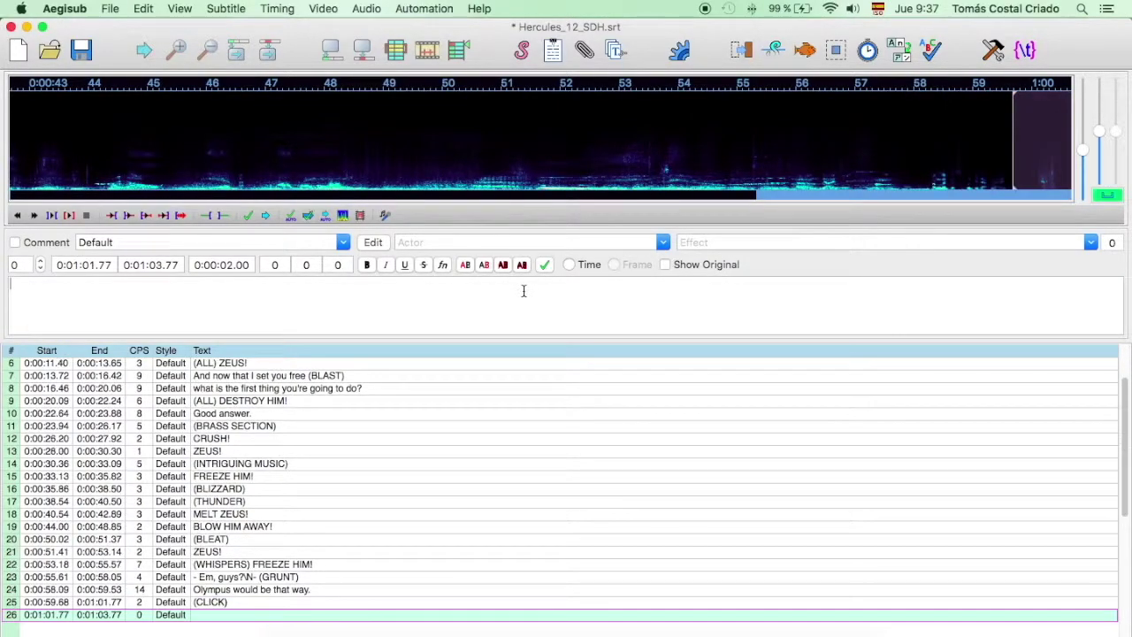
Delete the empty line 26 and reselect 'Olympus would be that way.'.
right_click(224, 616)
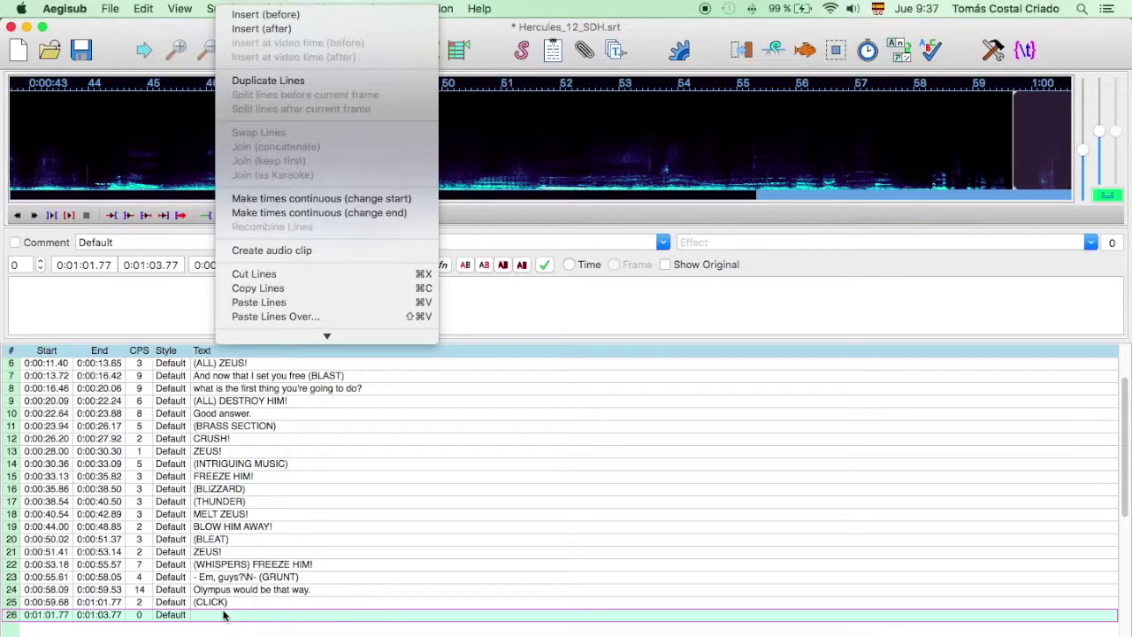
left_click(331, 335)
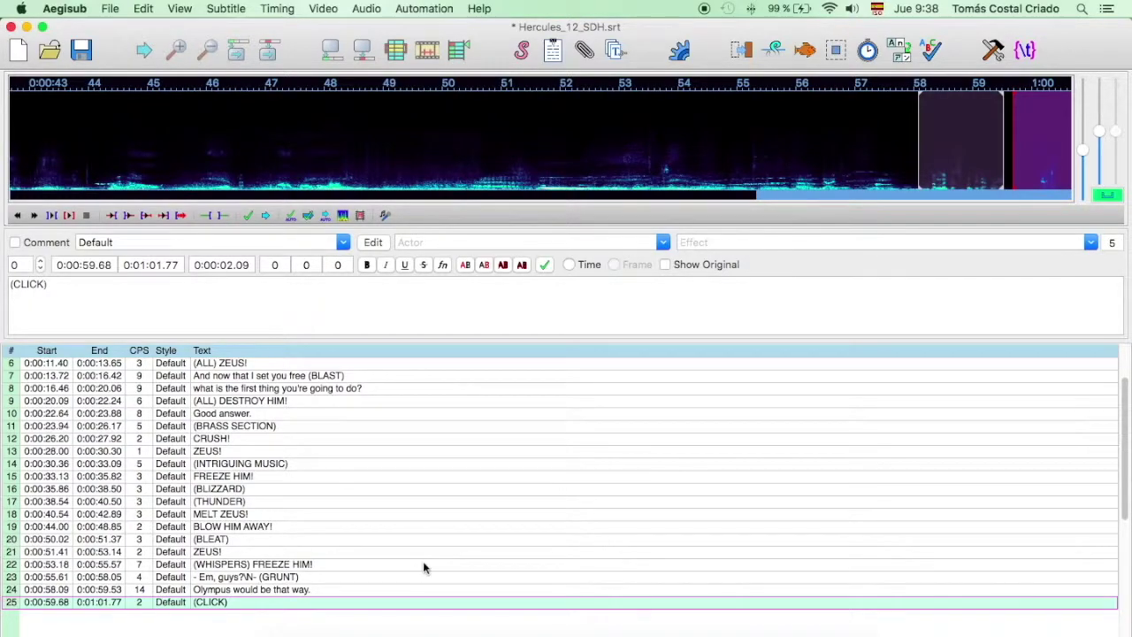
left_click(383, 590)
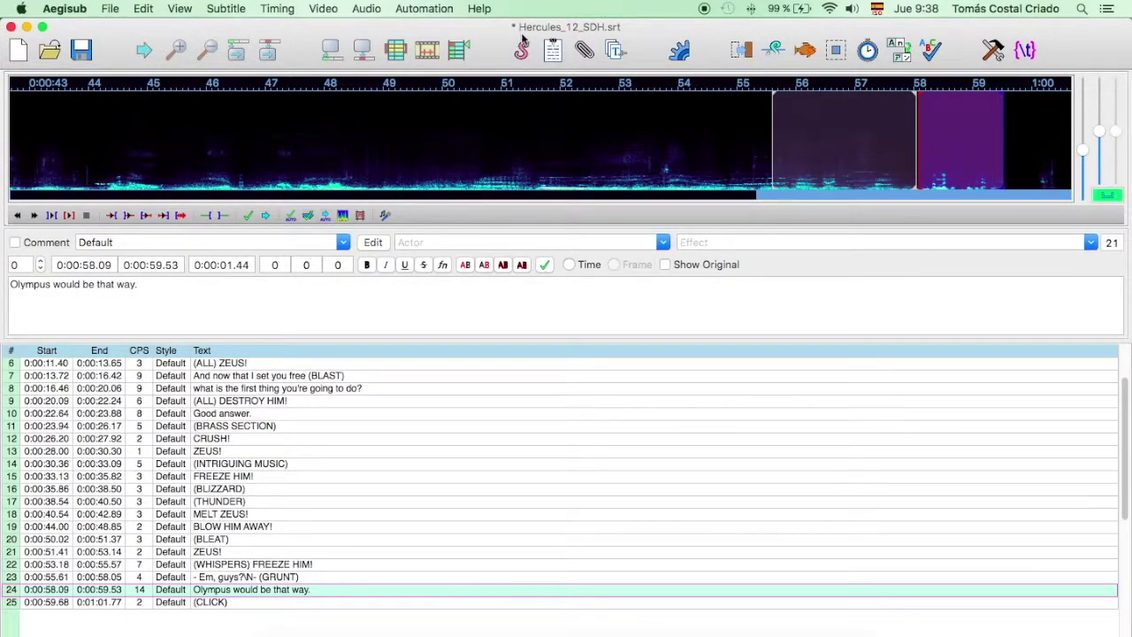
Save Hercules_12_SDH.srt and quit Aegisub.
left_click(83, 53)
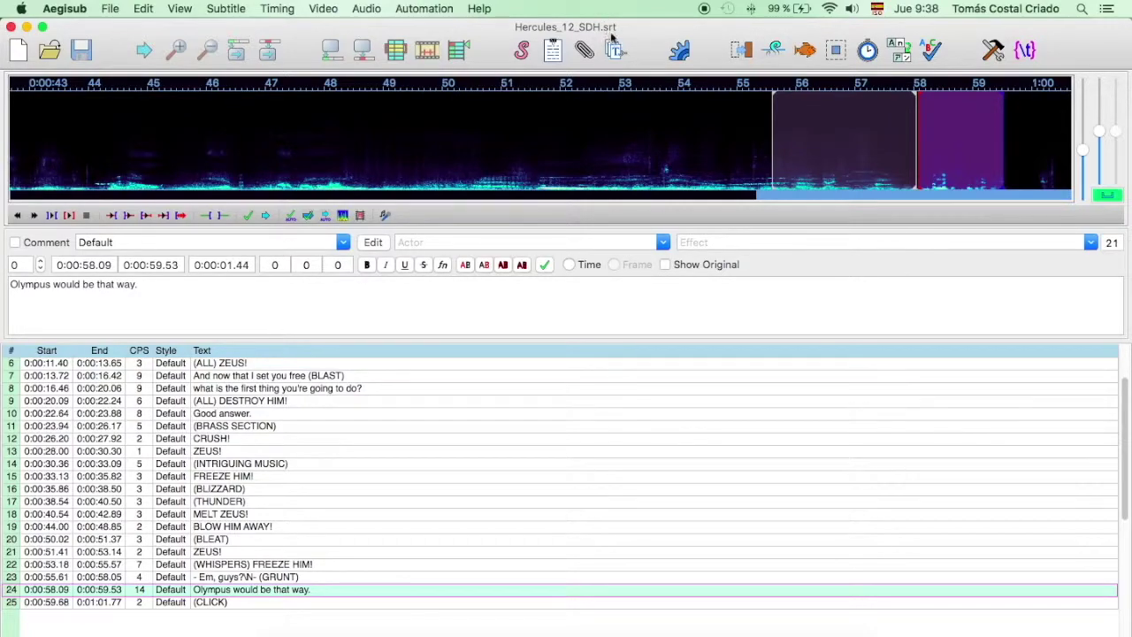
left_click(12, 27)
Open Hercules_12.mp4 from the desktop in VLC via Abrir con.
left_click(901, 205)
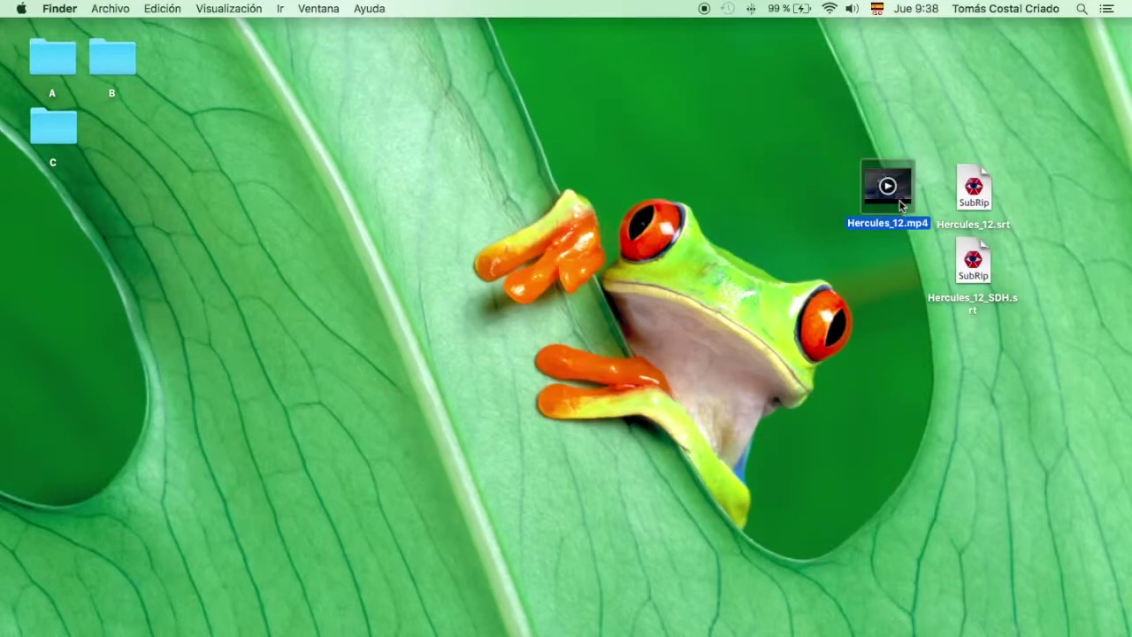
left_click(955, 263)
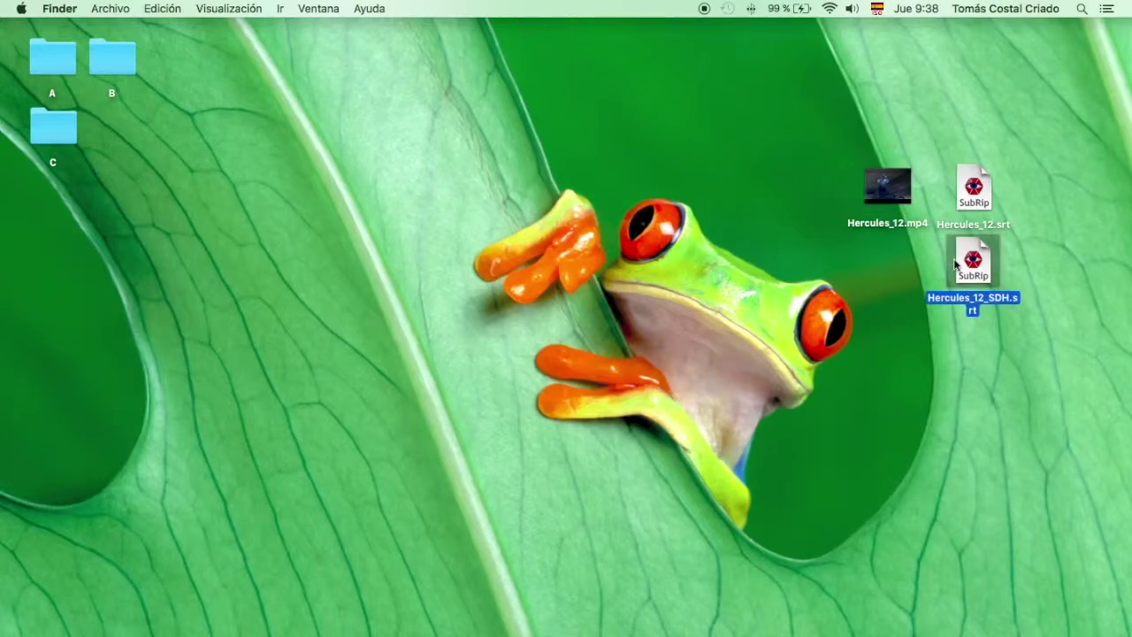
right_click(897, 185)
mouse_move(929, 203)
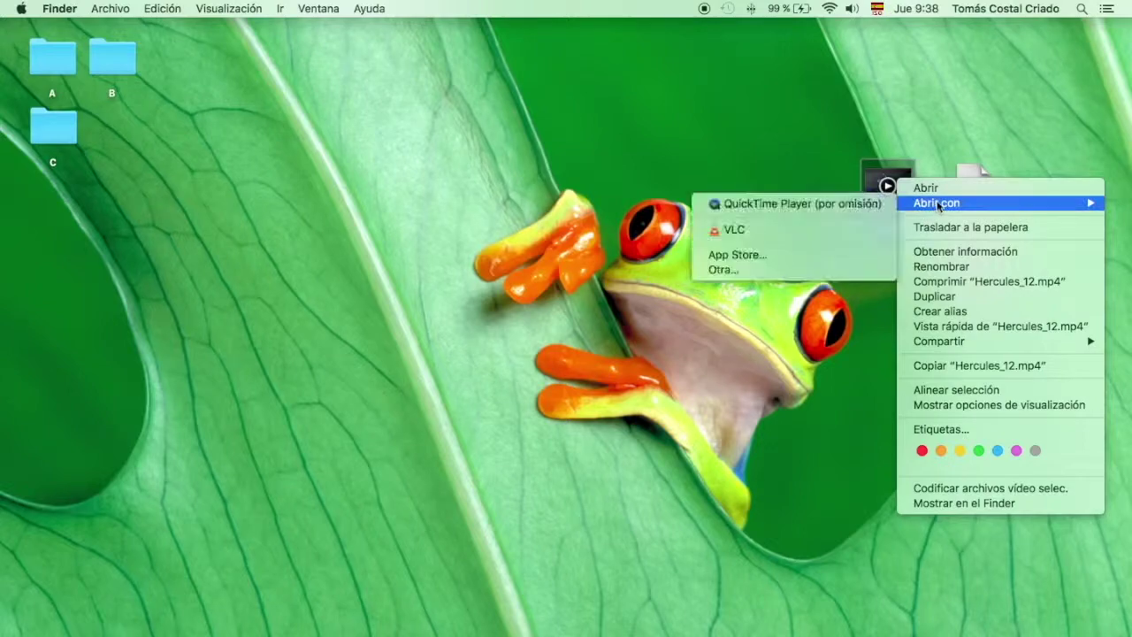
left_click(855, 230)
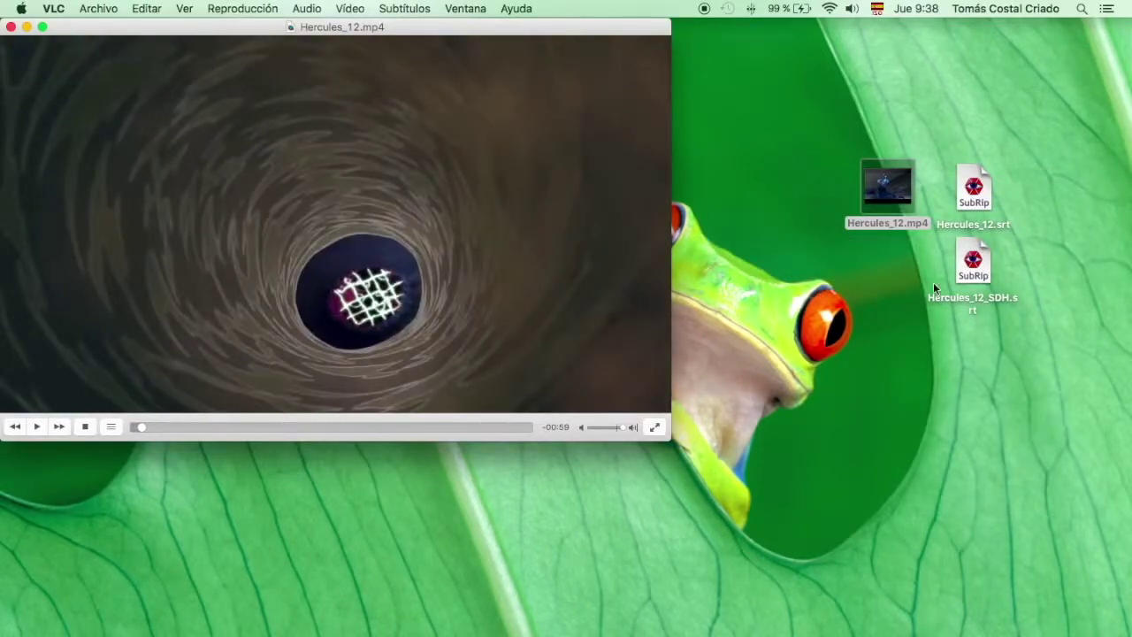
Drop Hercules_12_SDH.srt onto the playing Hercules_12.mp4 and watch it full screen.
left_click_drag(966, 269, 519, 271)
double_click(519, 271)
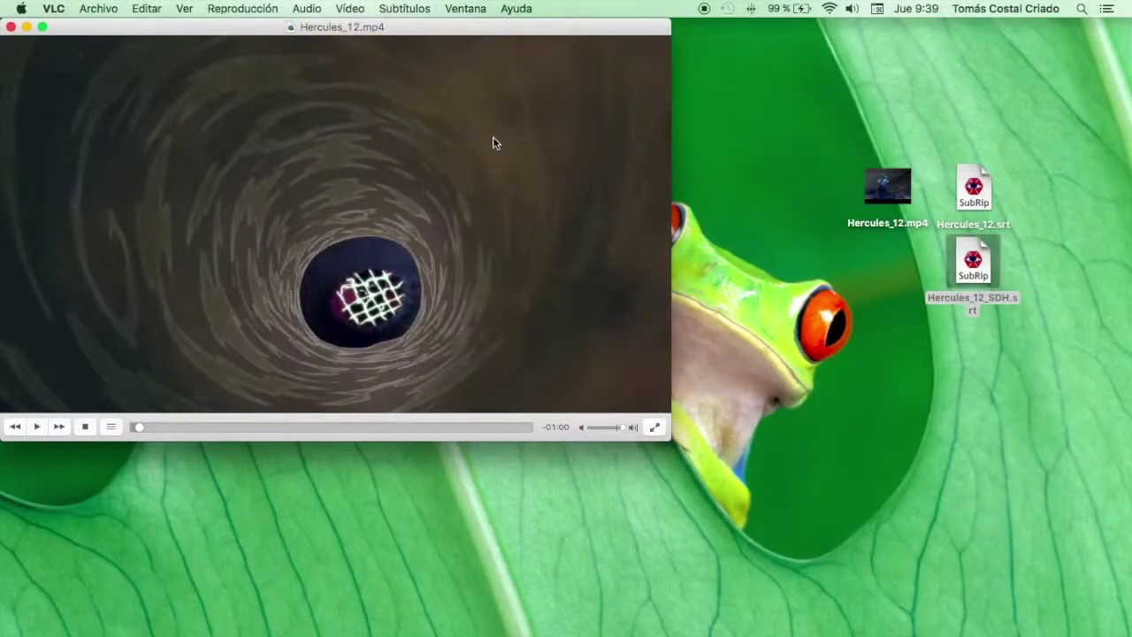
Quit VLC, clear the desktop selection, and dismiss the Hercules_12.mp4 context menu without choosing anything.
key("super+q")
left_click(777, 301)
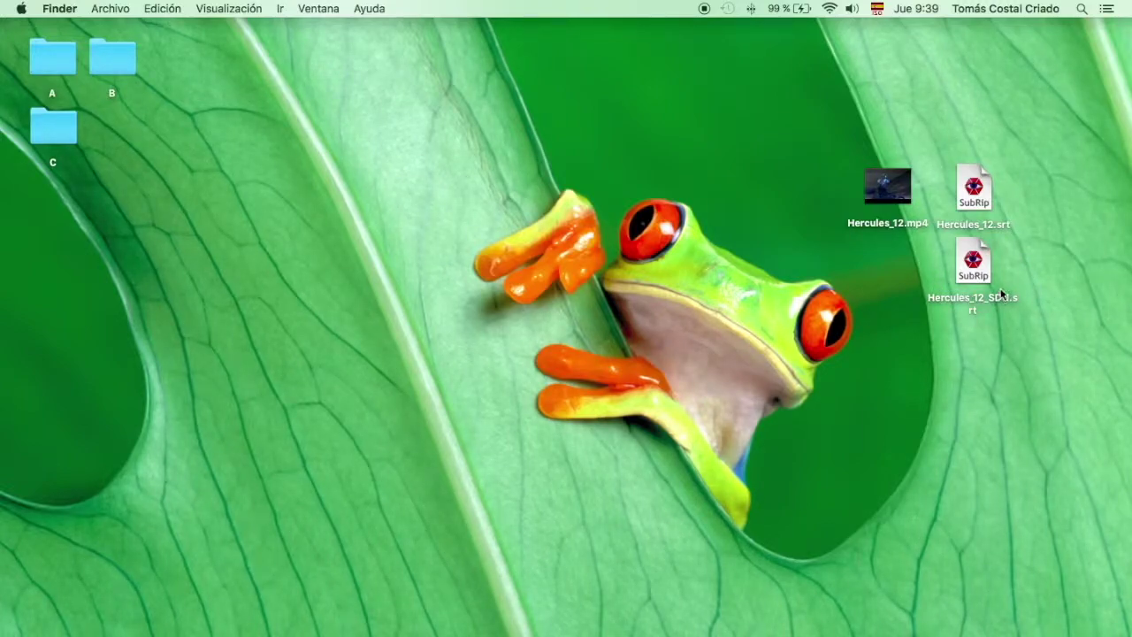
right_click(909, 193)
left_click(861, 314)
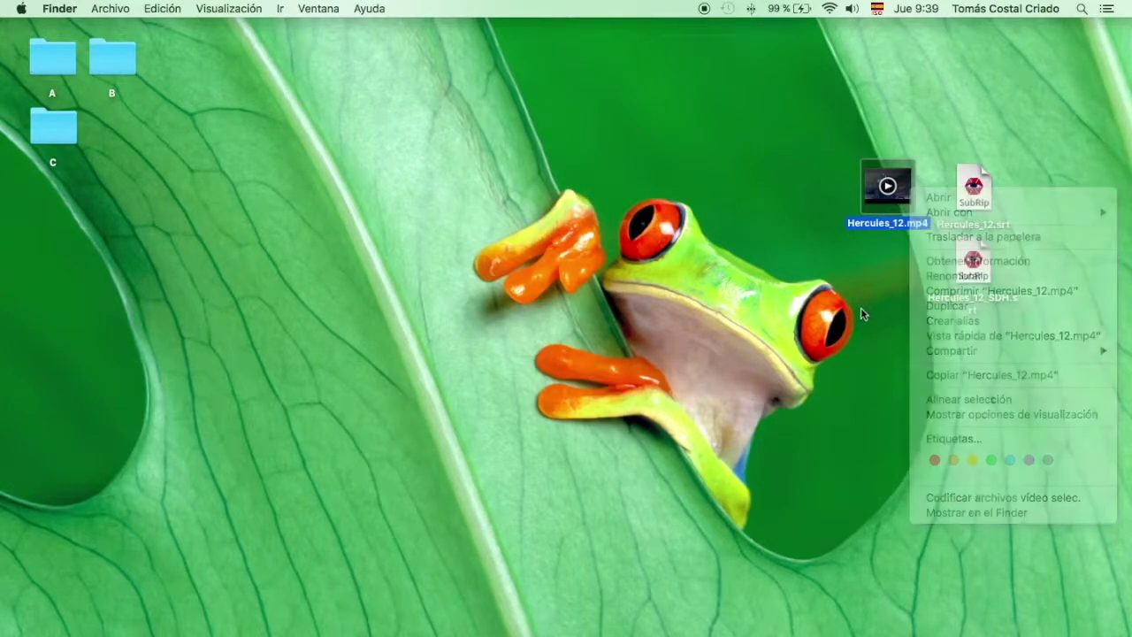